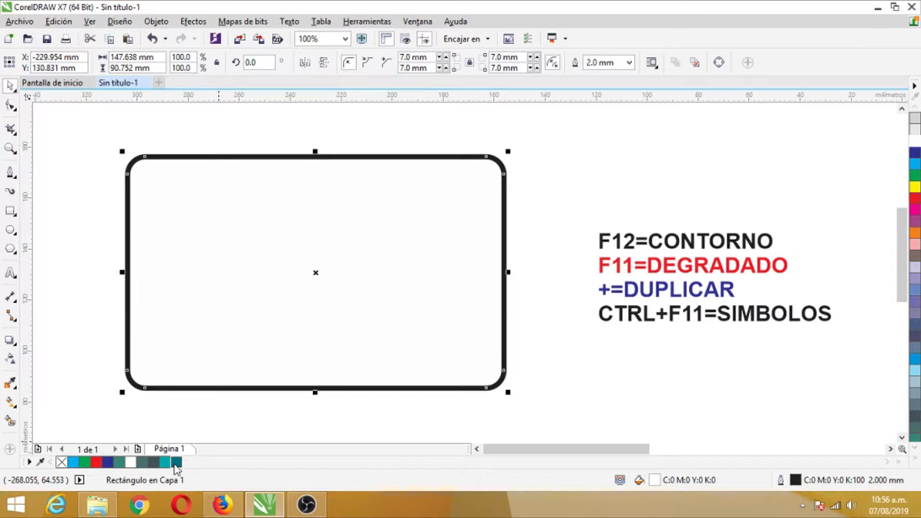
Color the rounded rectangle's outline dark teal #006F7F and set its width to 1.5 mm.
{"action": "left_click", "coordinate": [309, 428]}
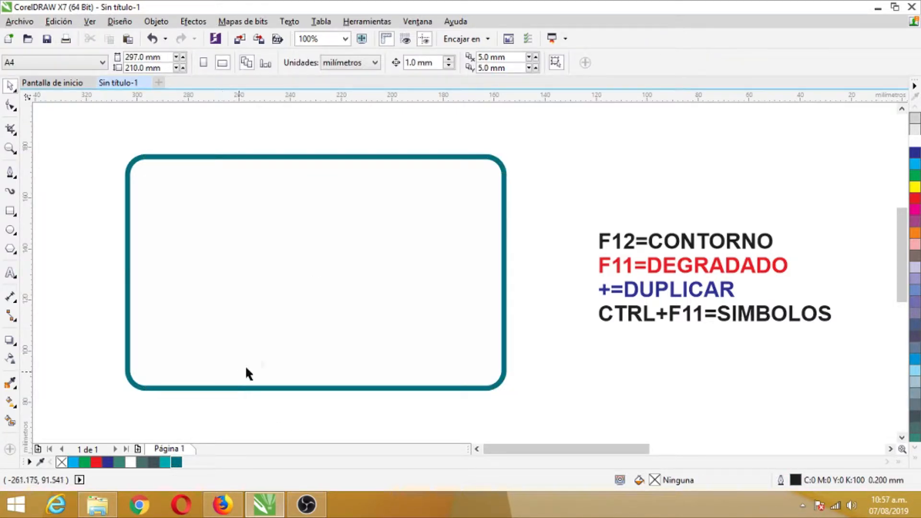
{"action": "left_click", "coordinate": [354, 314]}
{"action": "left_click", "coordinate": [628, 64]}
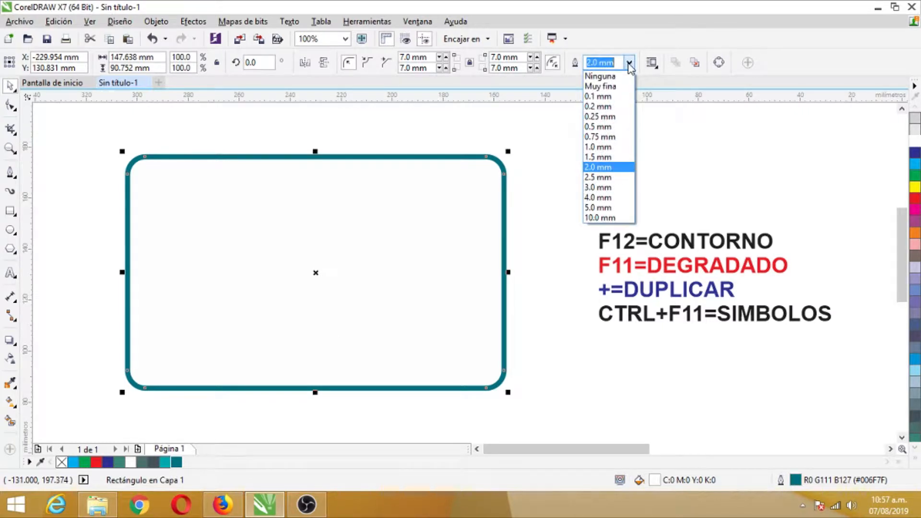
{"action": "left_click", "coordinate": [592, 157]}
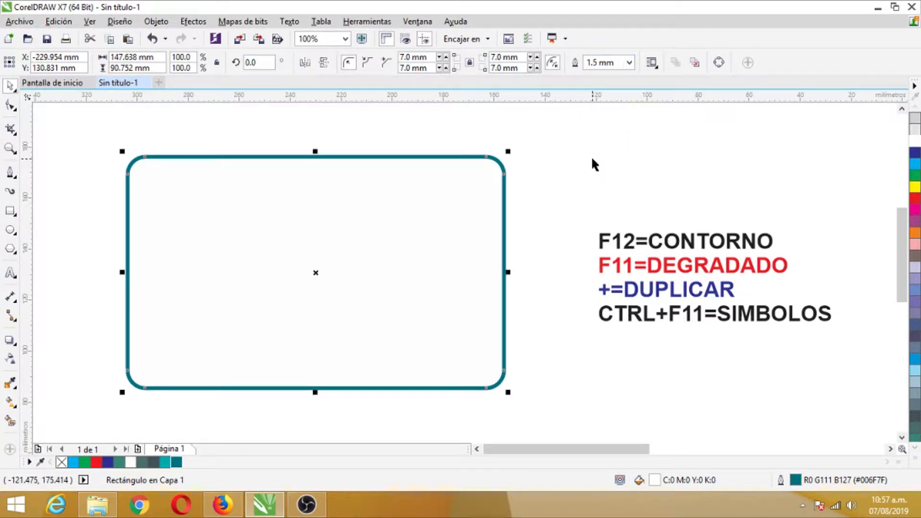
{"action": "left_click", "coordinate": [561, 167]}
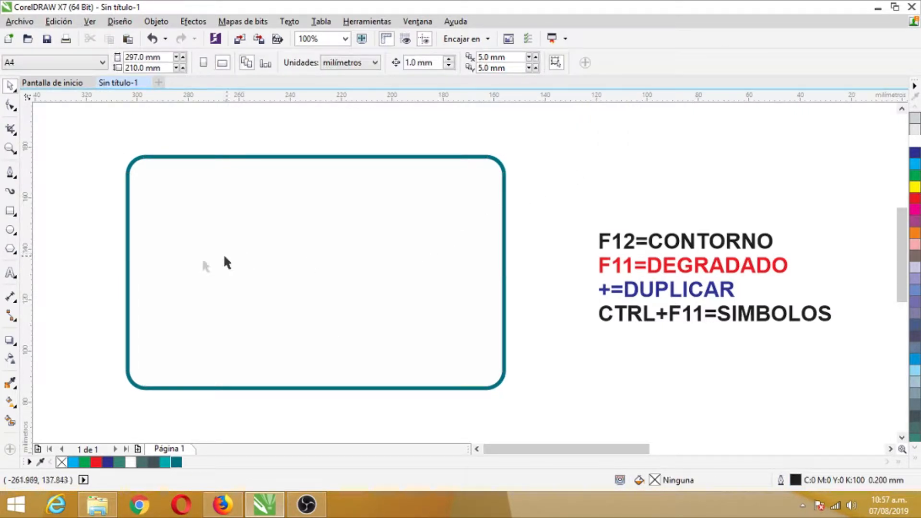
Draw a tall ellipse about 48 mm wide and 123 mm high across the middle of the rounded rectangle.
{"action": "left_click", "coordinate": [10, 230]}
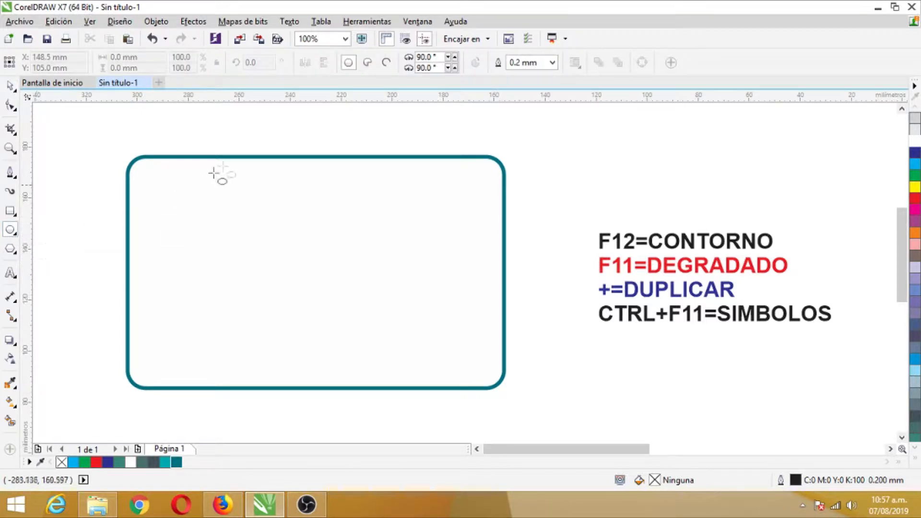
{"action": "left_click_drag", "start_coordinate": [267, 114], "coordinate": [391, 428]}
{"action": "left_click", "coordinate": [10, 87]}
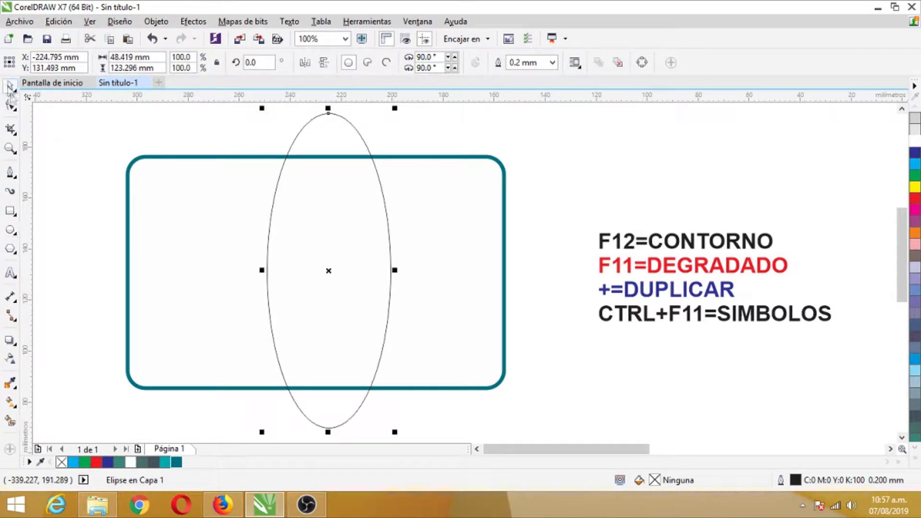
Fill the ellipse with teal #00A8AE and remove its outline.
{"action": "left_click", "coordinate": [165, 463]}
{"action": "left_click", "coordinate": [552, 64]}
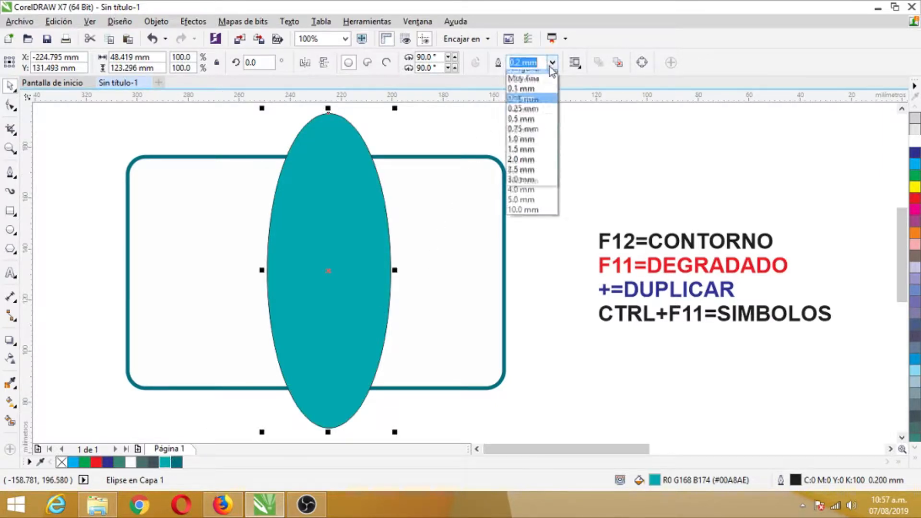
{"action": "left_click", "coordinate": [523, 68]}
Tilt the ellipse to about 324.4° and enlarge it to about 107%, placing it slightly left of the rectangle's center.
{"action": "left_click", "coordinate": [330, 212]}
{"action": "left_click_drag", "start_coordinate": [399, 115], "coordinate": [515, 155]}
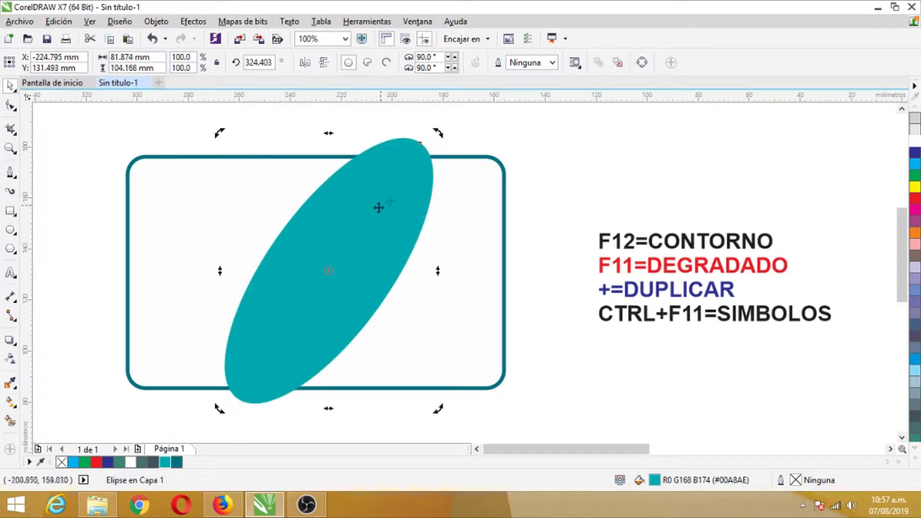
{"action": "left_click", "coordinate": [397, 221]}
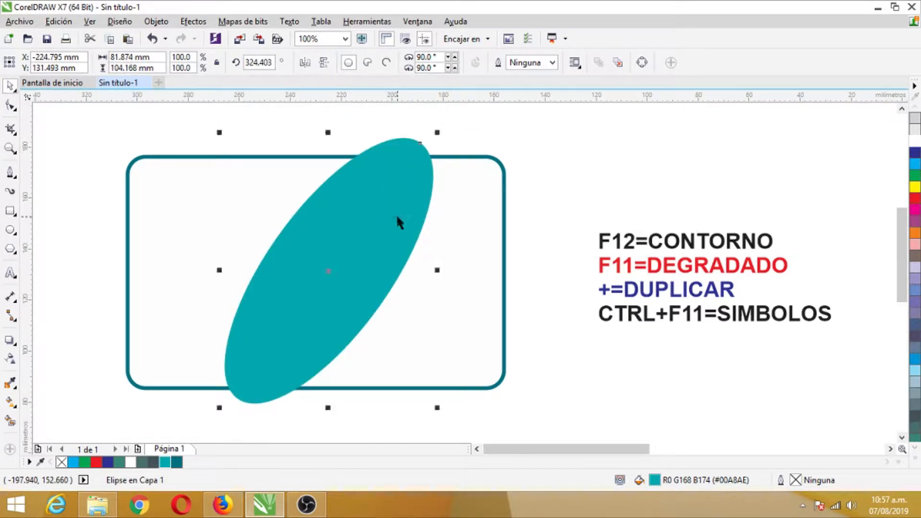
{"action": "left_click_drag", "start_coordinate": [439, 133], "coordinate": [460, 118]}
{"action": "left_click_drag", "start_coordinate": [380, 211], "coordinate": [338, 253]}
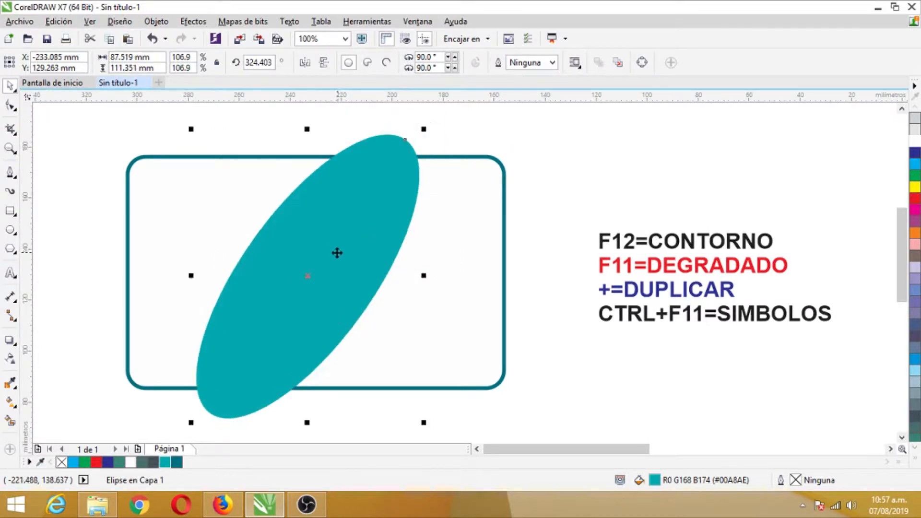
Refine the ellipse's tilt to about 320.9° and enlarge it to about 94 × 109 mm, overlapping the rectangle's upper and lower edges.
{"action": "left_click", "coordinate": [339, 249]}
{"action": "left_click_drag", "start_coordinate": [426, 130], "coordinate": [433, 136]}
{"action": "left_click_drag", "start_coordinate": [341, 249], "coordinate": [342, 241]}
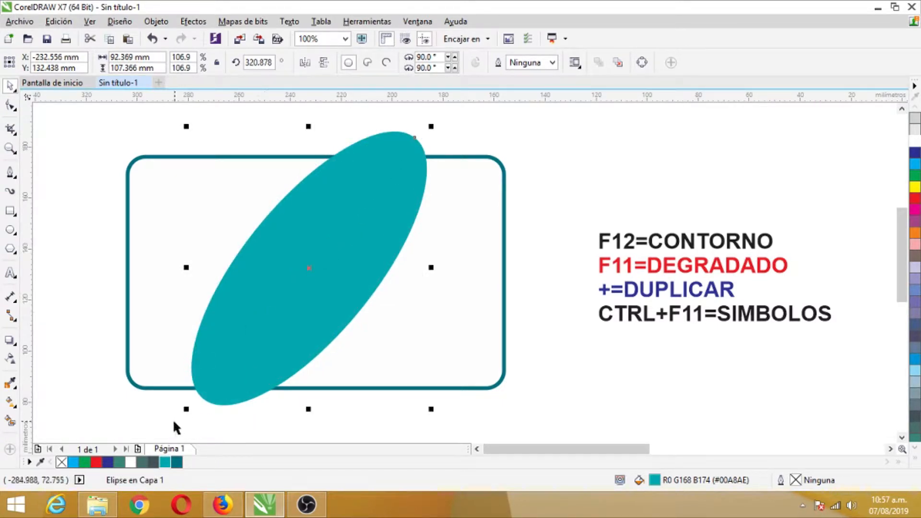
{"action": "left_click_drag", "start_coordinate": [185, 411], "coordinate": [180, 415]}
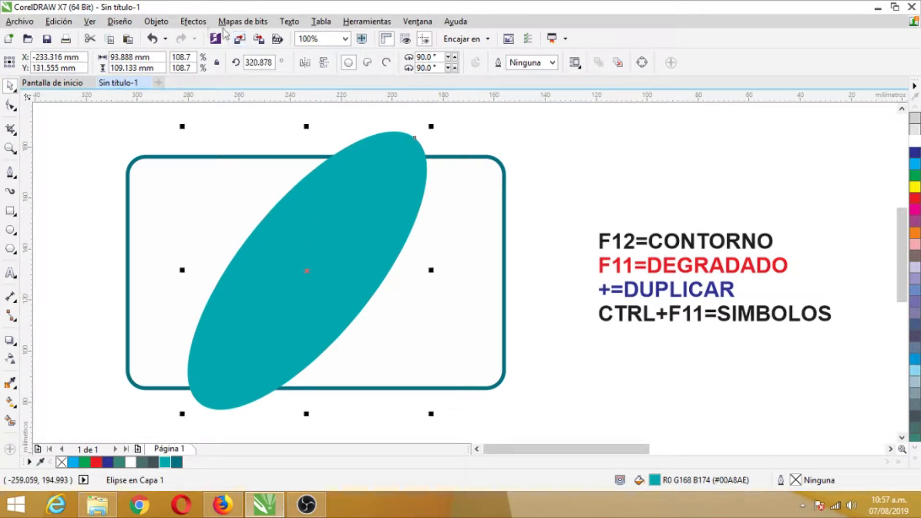
Place the tilted ellipse inside the rounded rectangle with PowerClip.
{"action": "left_click", "coordinate": [156, 21]}
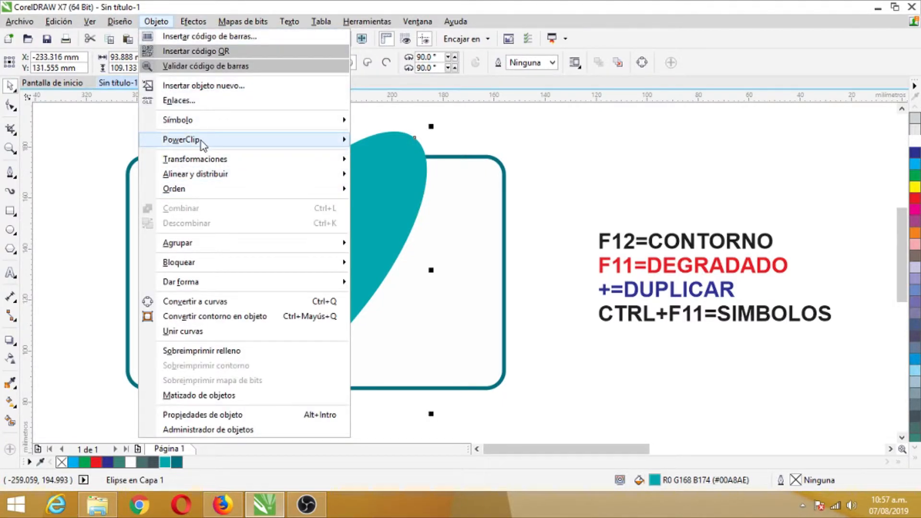
{"action": "mouse_move", "coordinate": [199, 140]}
{"action": "left_click", "coordinate": [379, 140]}
{"action": "left_click", "coordinate": [450, 279]}
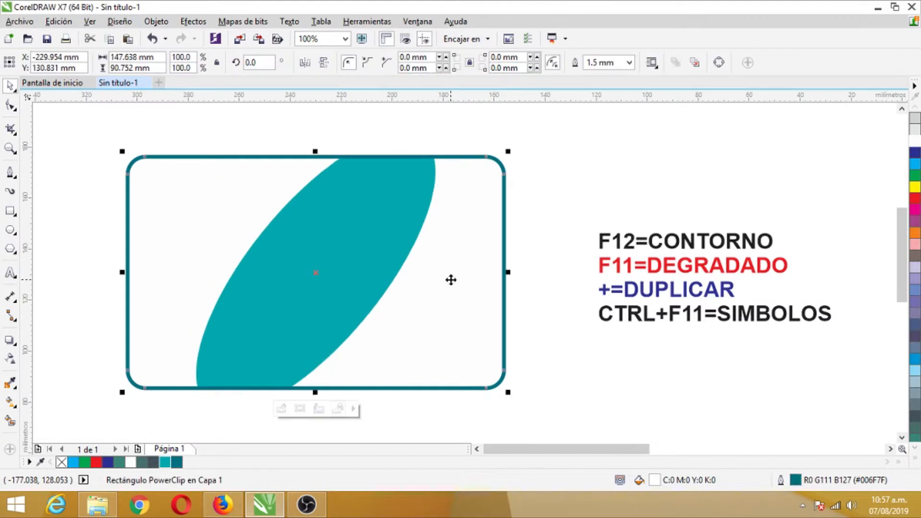
{"action": "left_click", "coordinate": [565, 196]}
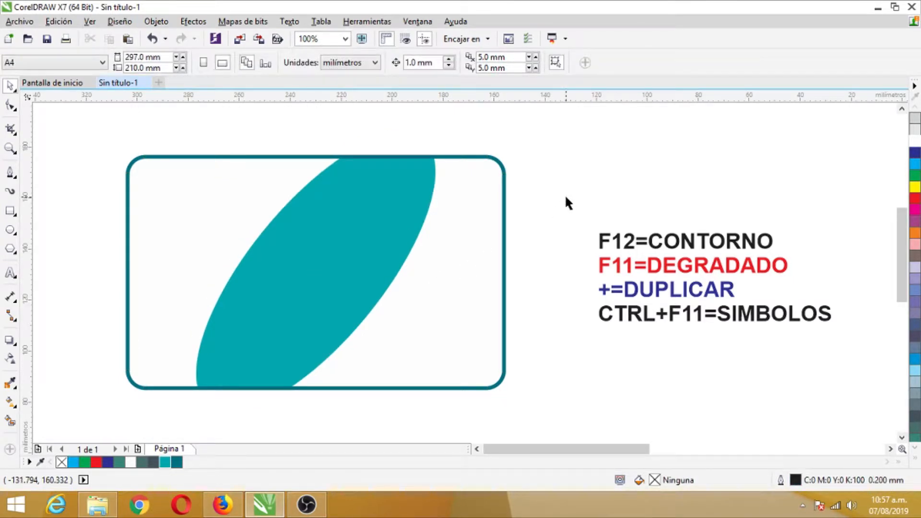
Start a header outline with the Pen tool: a horizontal segment about 54.5 mm long from outside the card's left edge, plus a short upward diagonal.
{"action": "left_click", "coordinate": [9, 173]}
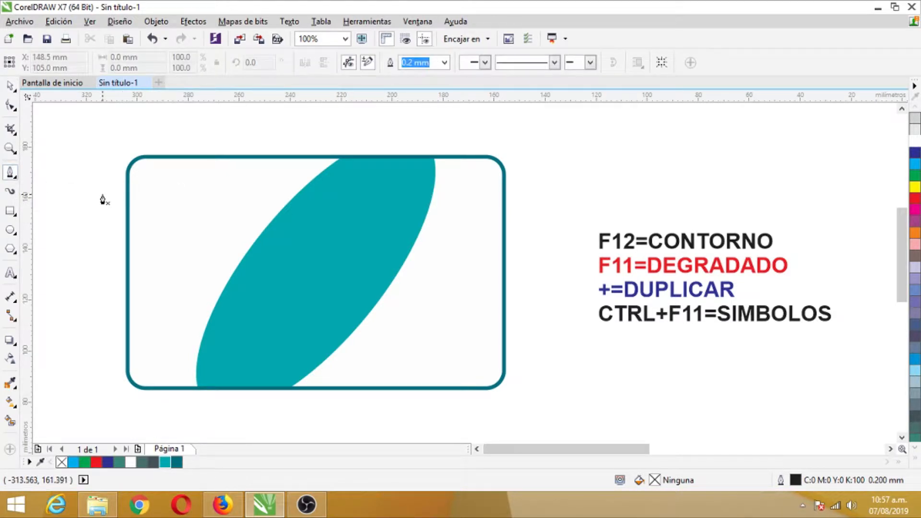
{"action": "left_click", "coordinate": [101, 200]}
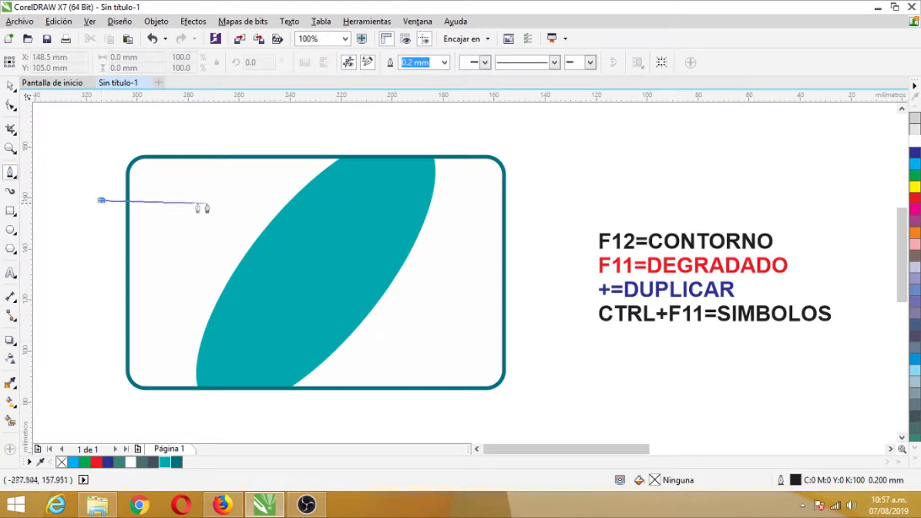
{"action": "left_click", "coordinate": [254, 200]}
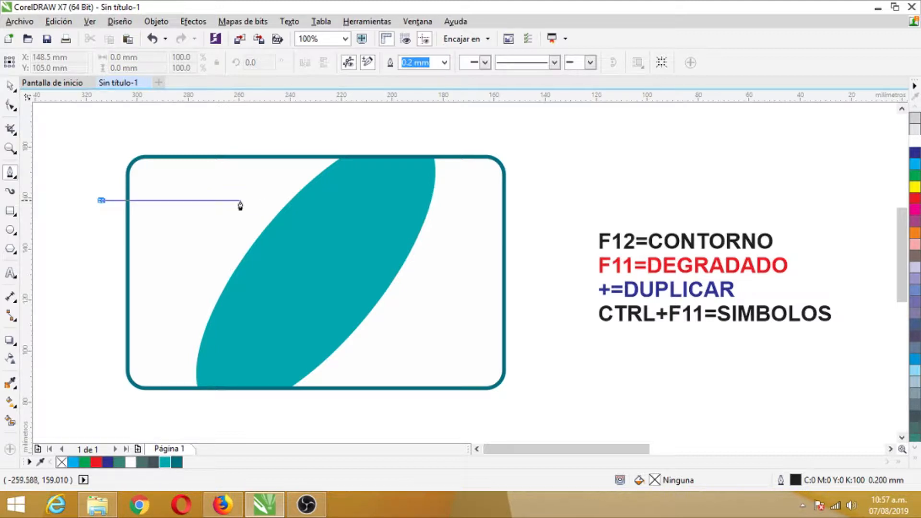
{"action": "left_click", "coordinate": [239, 201]}
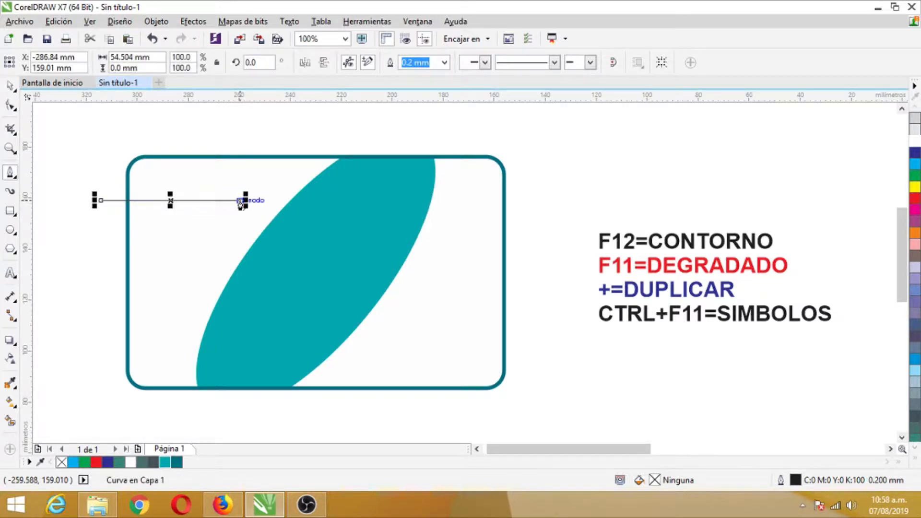
{"action": "left_click", "coordinate": [252, 183]}
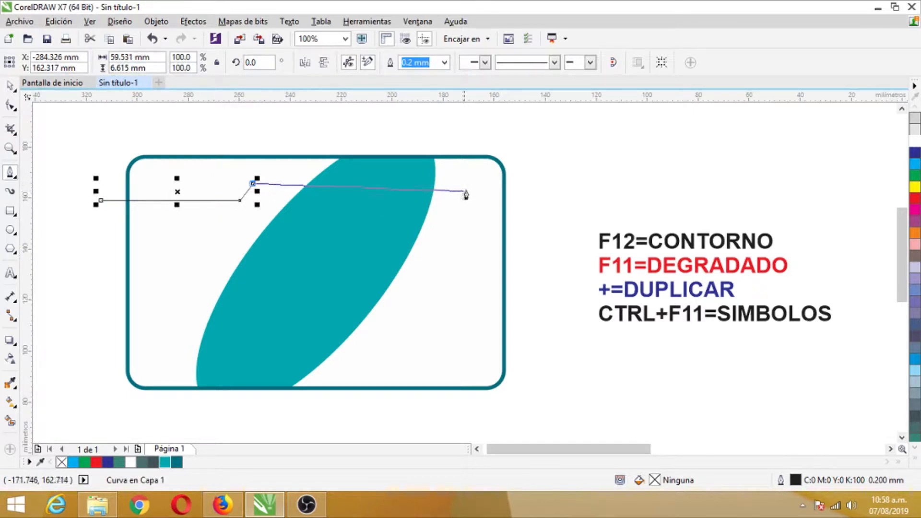
{"action": "left_click", "coordinate": [530, 183]}
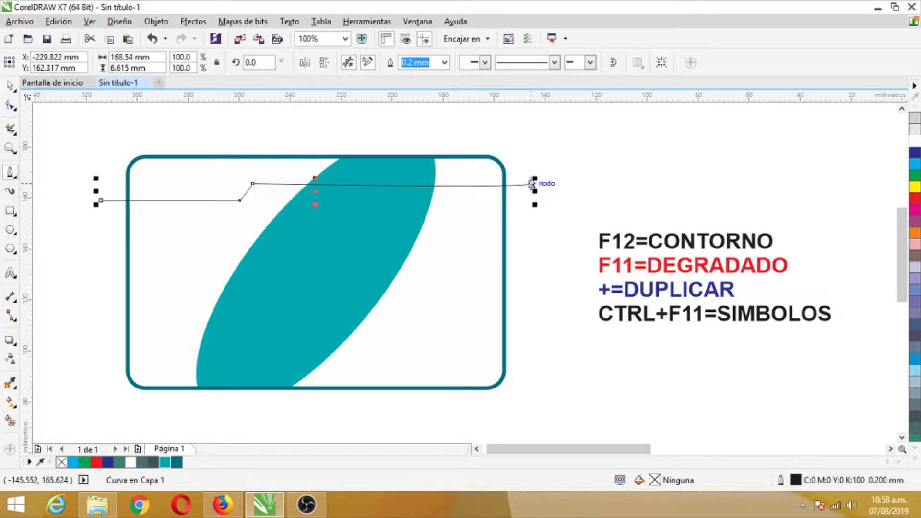
{"action": "key", "text": "ctrl+z"}
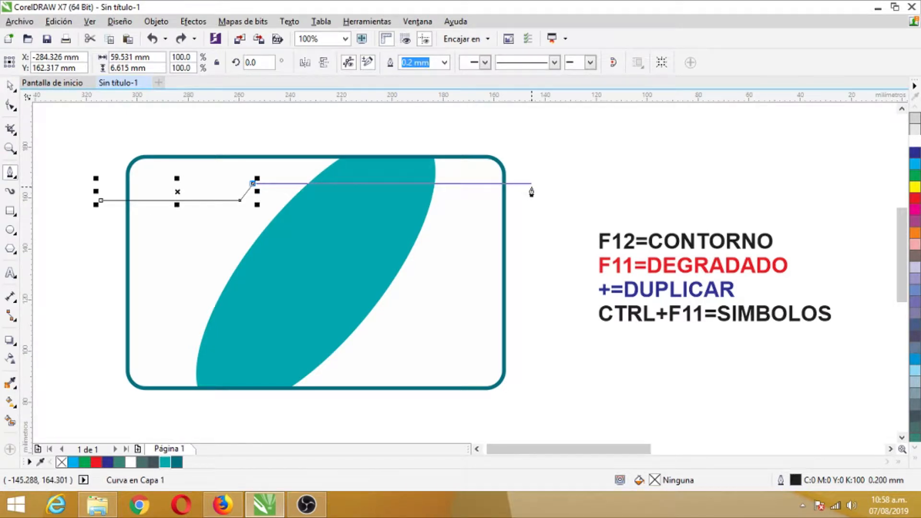
{"action": "left_click", "coordinate": [531, 187]}
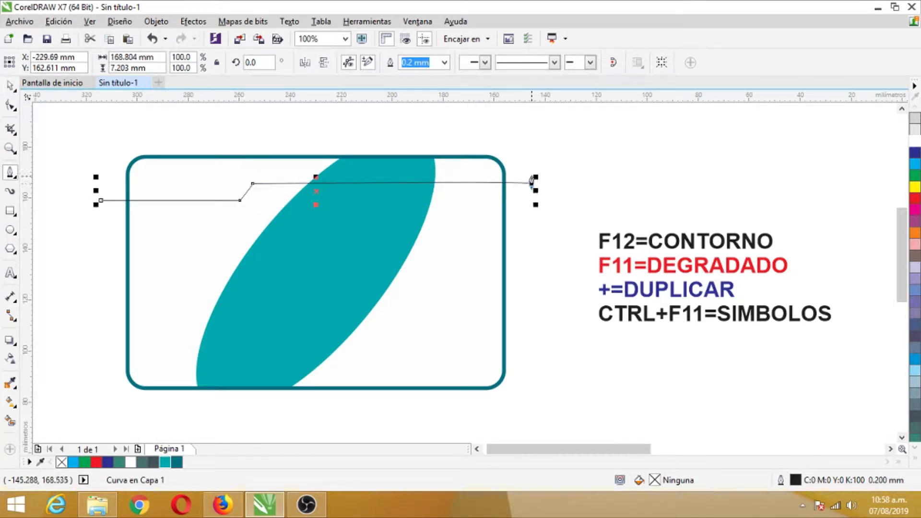
{"action": "key", "text": "ctrl+z"}
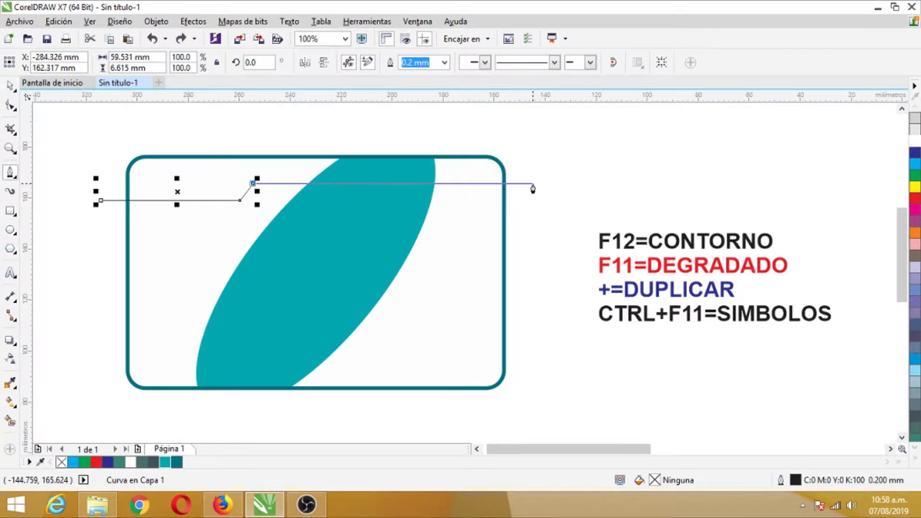
Extend the header outline straight past the card's right edge and close it above the card as a band about 170 × 24 mm.
{"action": "left_click", "coordinate": [531, 186]}
{"action": "left_click", "coordinate": [534, 138]}
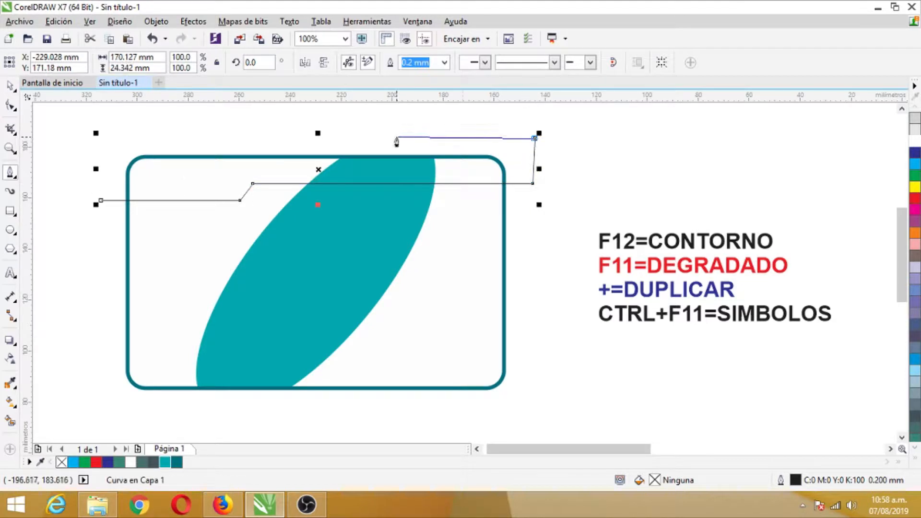
{"action": "left_click", "coordinate": [103, 139]}
{"action": "left_click", "coordinate": [102, 201]}
{"action": "left_click", "coordinate": [9, 86]}
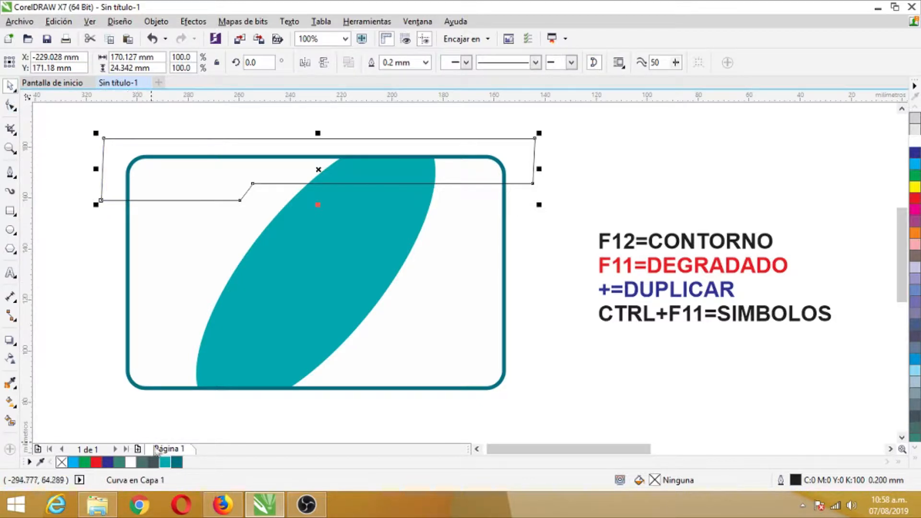
Fill the header band with teal #00A8AE and give it a 1.0 mm outline in dark teal #006F7F.
{"action": "left_click", "coordinate": [164, 462]}
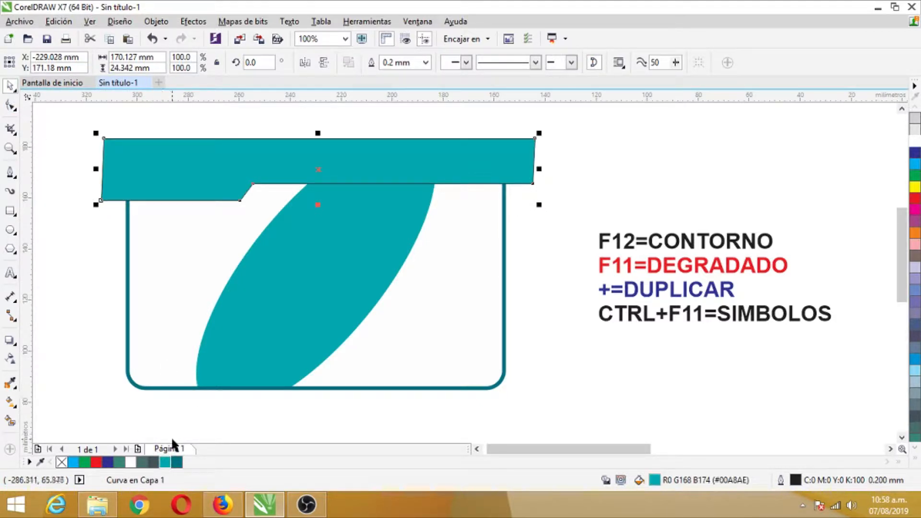
{"action": "right_click", "coordinate": [176, 462]}
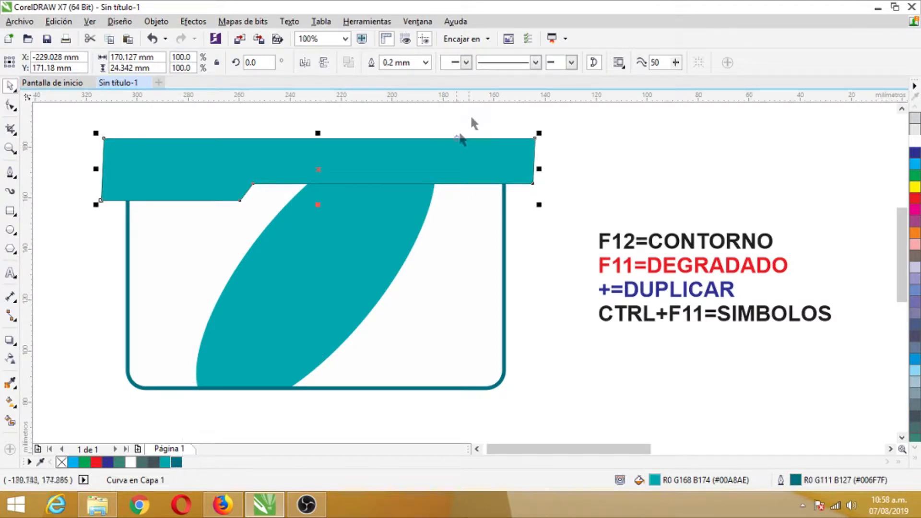
{"action": "left_click", "coordinate": [425, 62]}
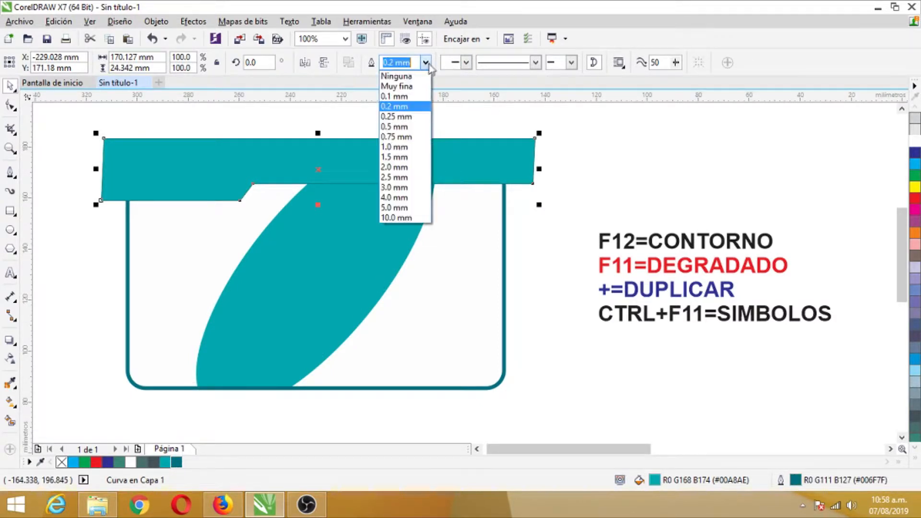
{"action": "left_click", "coordinate": [393, 146]}
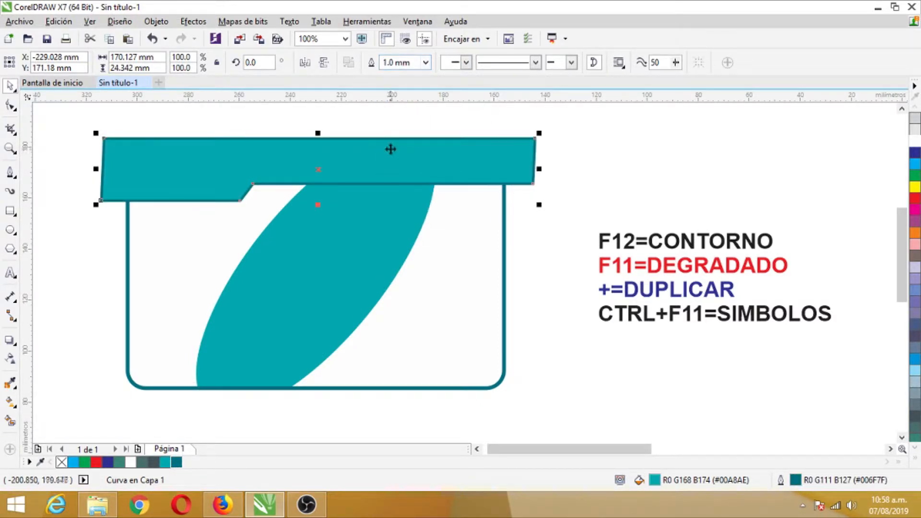
Set the header band's outline width to 1.5 mm to match the rounded rectangle's outline.
{"action": "left_click", "coordinate": [489, 264]}
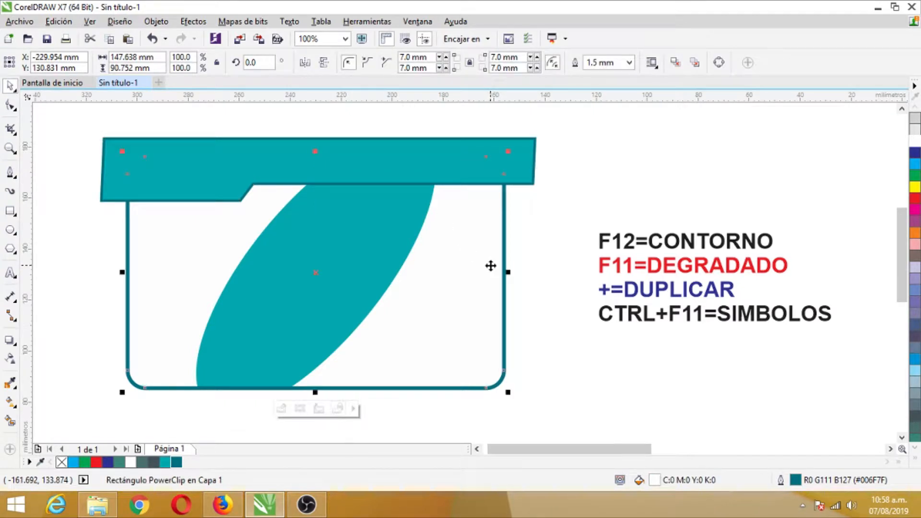
{"action": "left_click", "coordinate": [461, 163]}
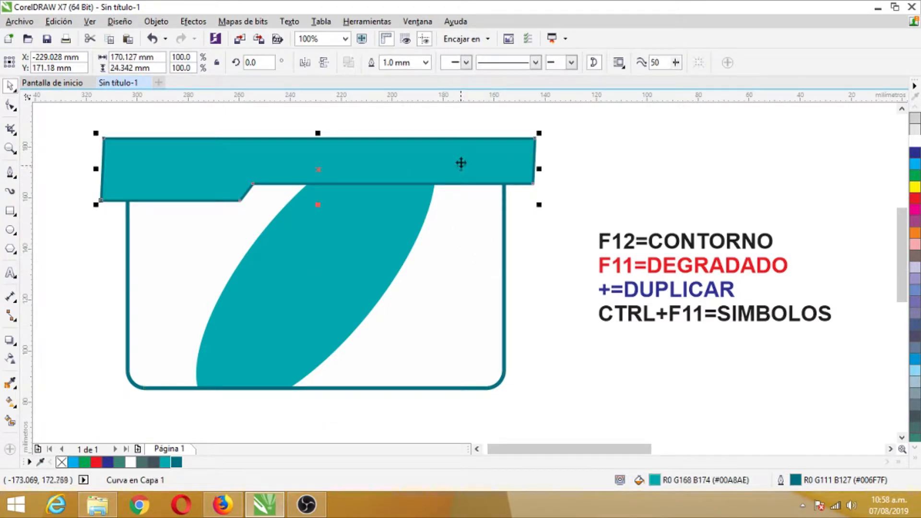
{"action": "left_click", "coordinate": [425, 63]}
{"action": "left_click", "coordinate": [395, 160]}
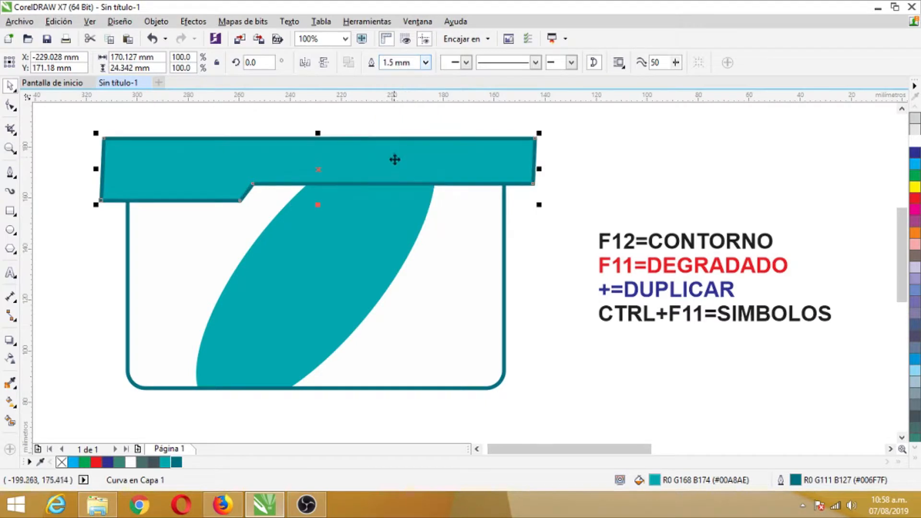
{"action": "left_click", "coordinate": [534, 253]}
Place the teal header band inside the rounded rectangle as PowerClip content.
{"action": "left_click", "coordinate": [304, 161]}
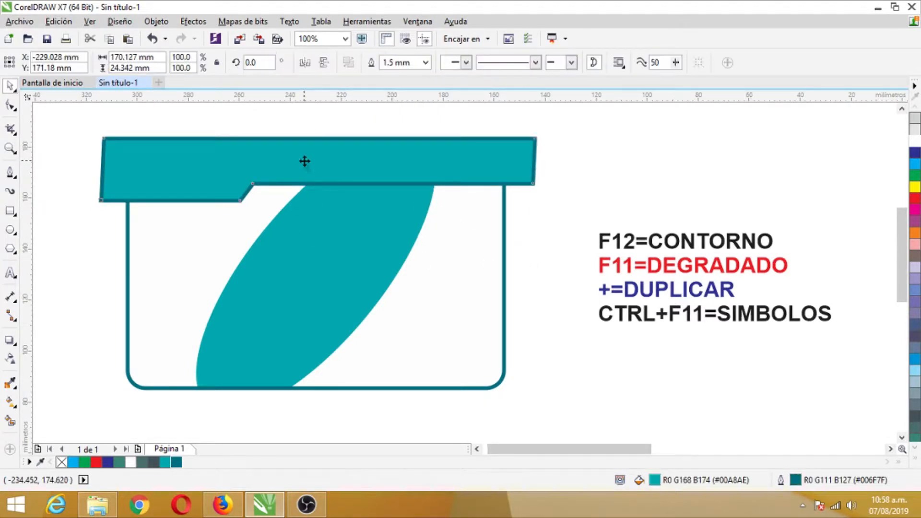
{"action": "left_click", "coordinate": [156, 22]}
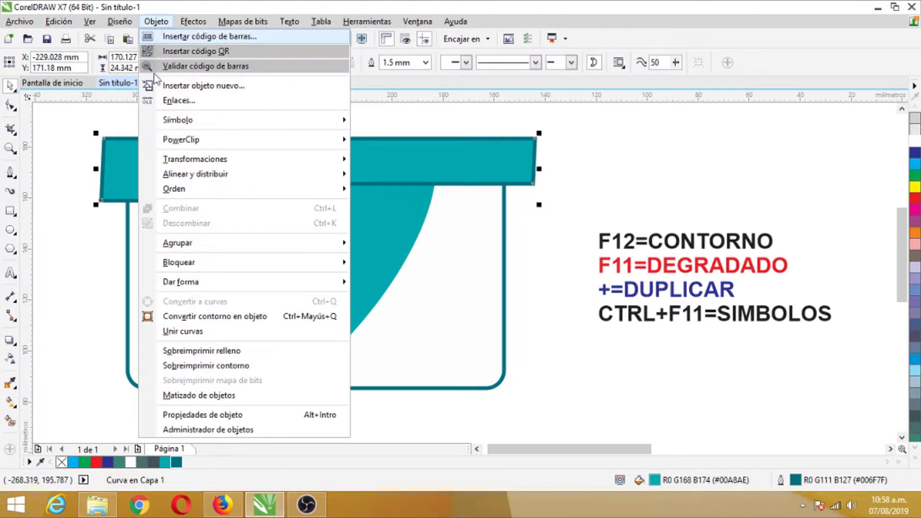
{"action": "mouse_move", "coordinate": [341, 142]}
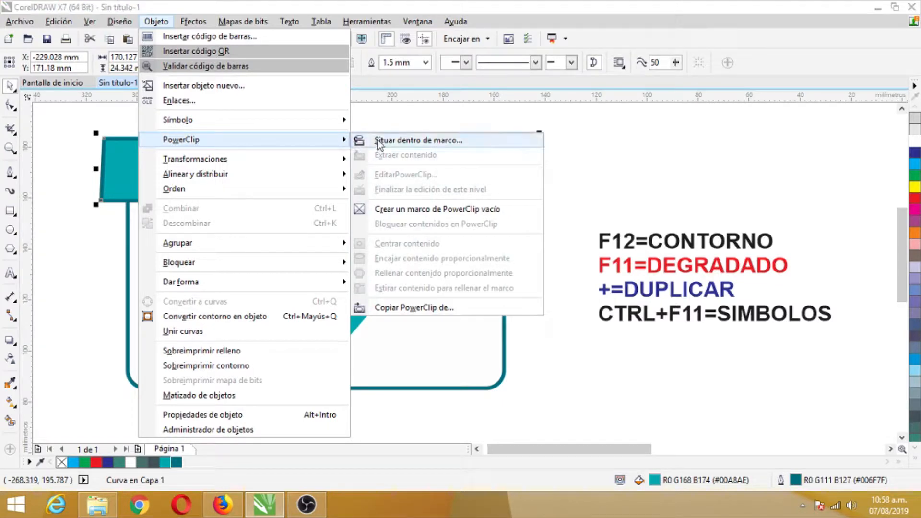
{"action": "left_click", "coordinate": [418, 140]}
{"action": "left_click", "coordinate": [432, 258]}
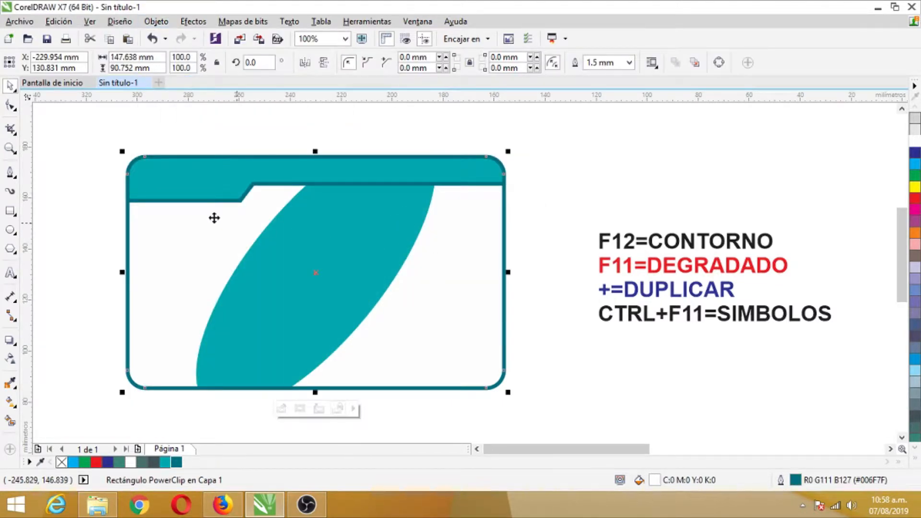
Open the card's PowerClip contents for editing and convert the header band's outline to an object.
{"action": "right_click", "coordinate": [231, 185]}
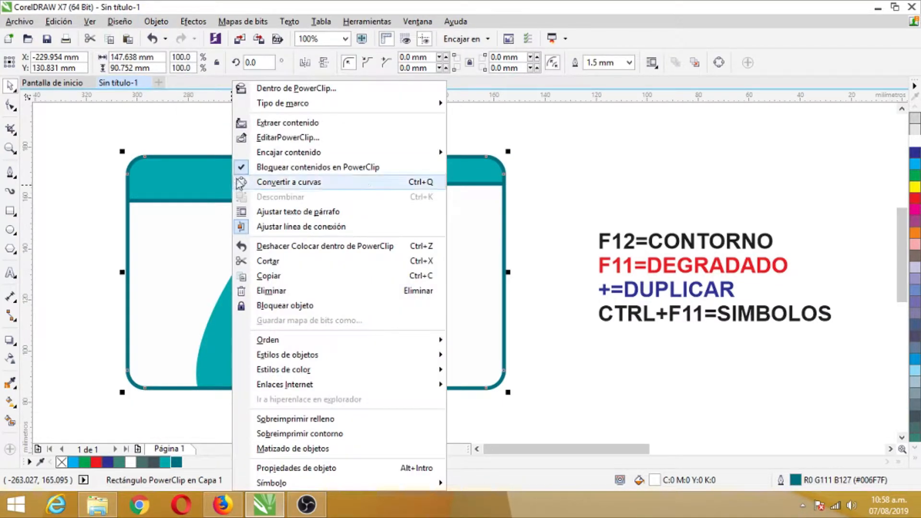
{"action": "left_click", "coordinate": [269, 138]}
{"action": "left_click", "coordinate": [159, 149]}
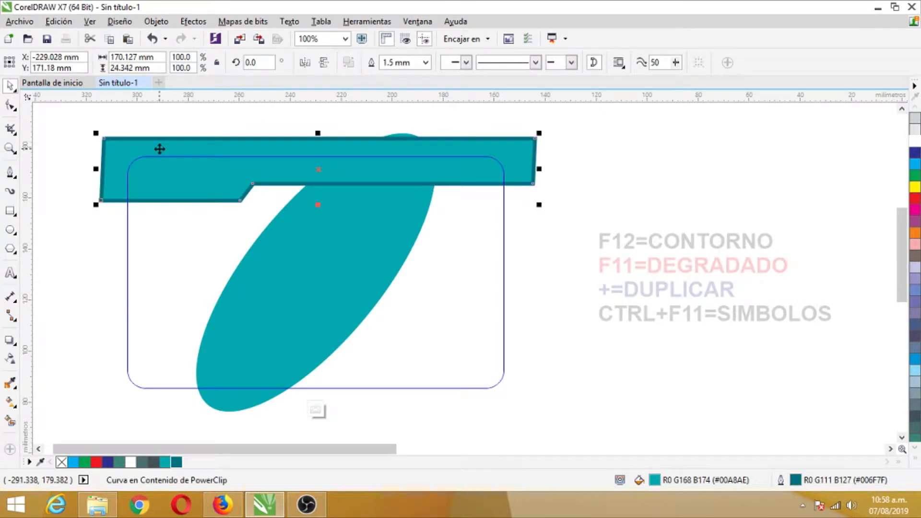
{"action": "left_click", "coordinate": [191, 22]}
{"action": "mouse_move", "coordinate": [121, 21]}
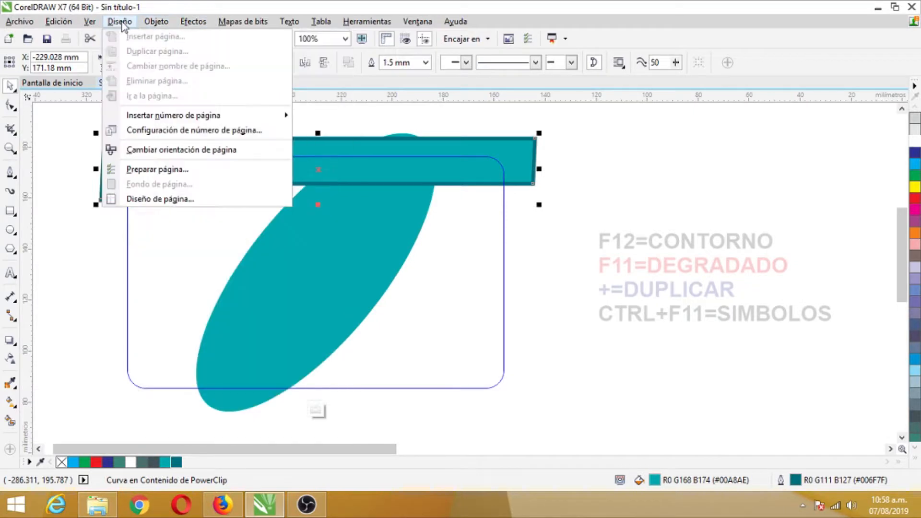
{"action": "mouse_move", "coordinate": [156, 21]}
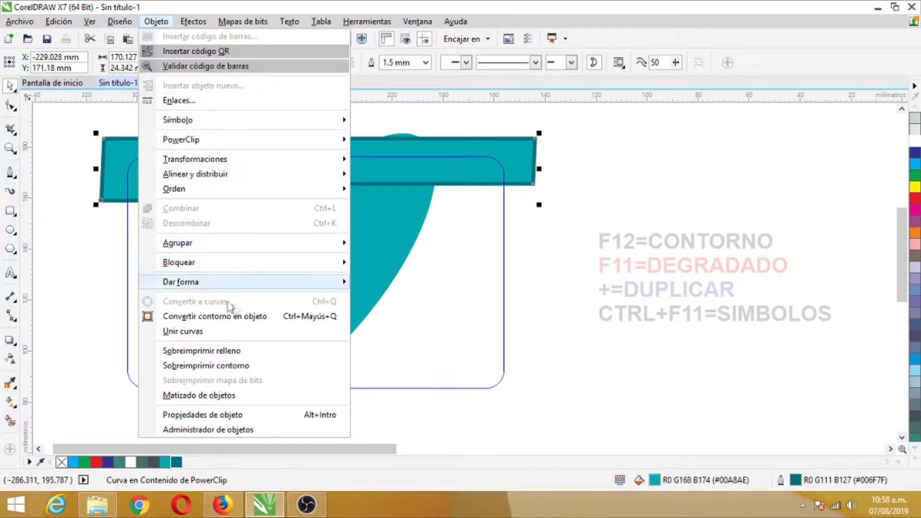
{"action": "left_click", "coordinate": [249, 317]}
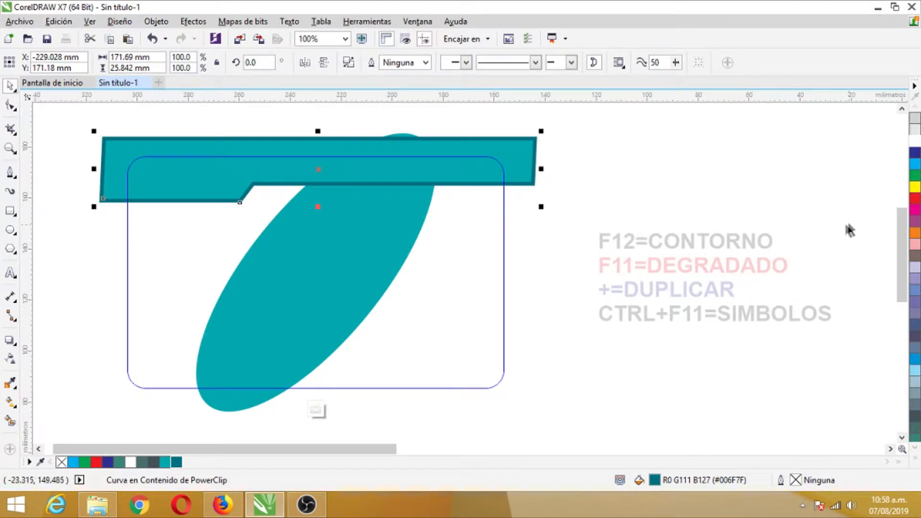
Fill the band's converted outline with red (M 100, Y 100) and give it a 0.75 mm outline in dark teal #006F7F.
{"action": "right_click", "coordinate": [915, 200]}
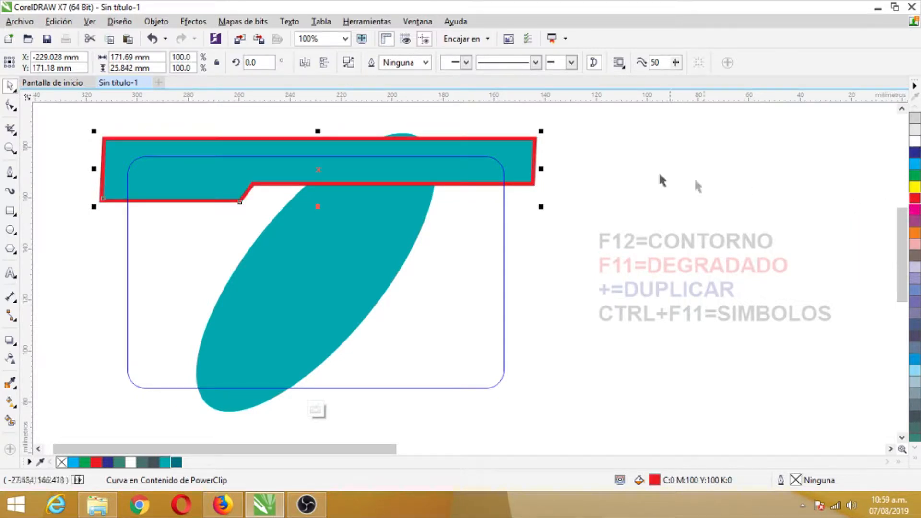
{"action": "left_click", "coordinate": [426, 63]}
{"action": "left_click", "coordinate": [404, 117]}
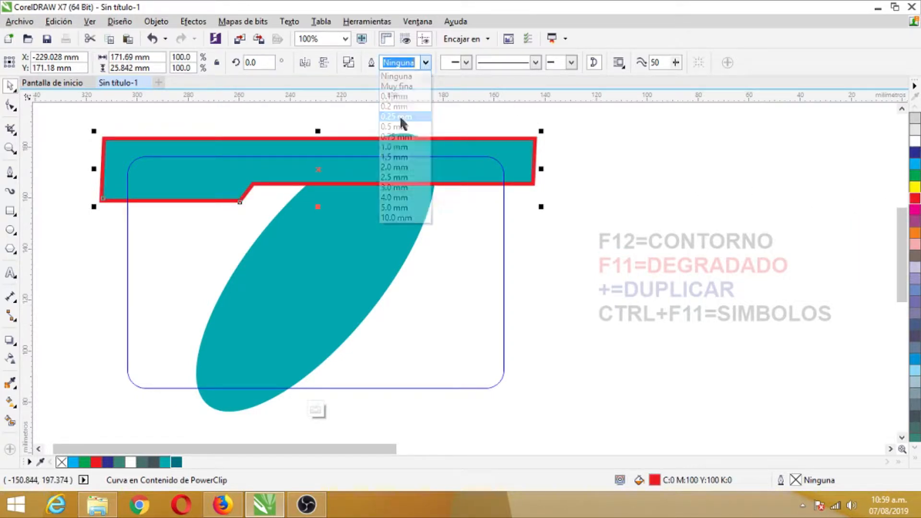
{"action": "left_click", "coordinate": [425, 63]}
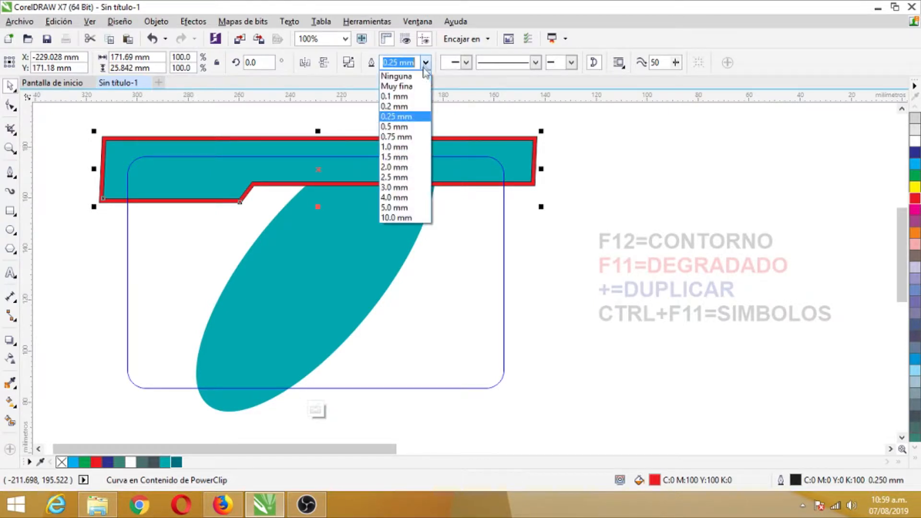
{"action": "left_click", "coordinate": [403, 138]}
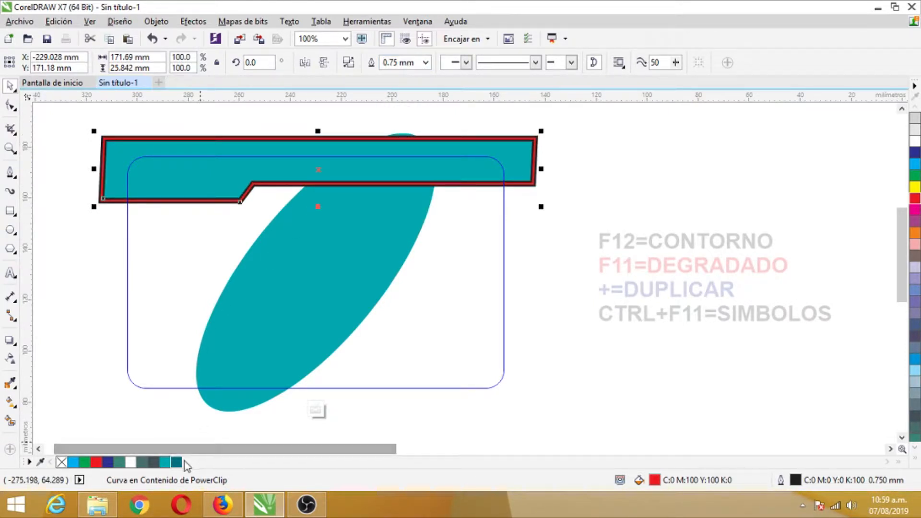
{"action": "right_click", "coordinate": [178, 462]}
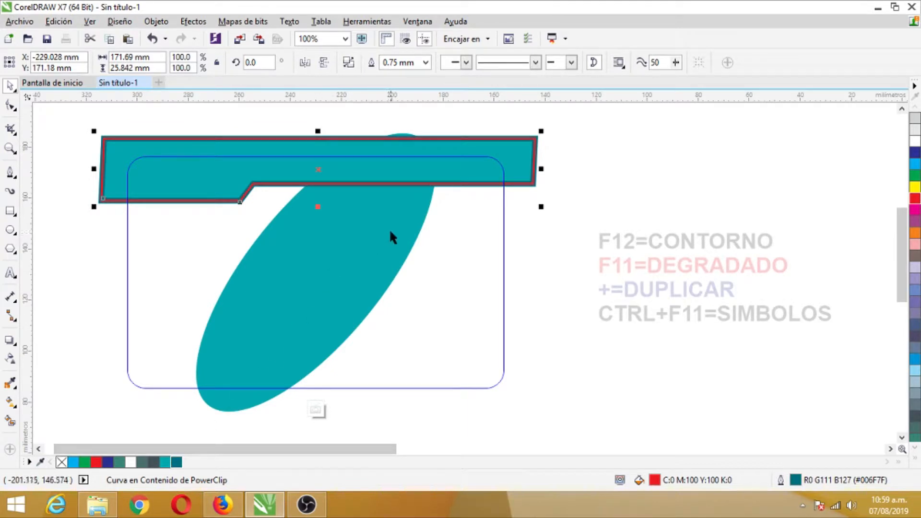
Duplicate the header band together with its red border and move the copy straight down to the card's lower edge.
{"action": "left_click", "coordinate": [536, 228]}
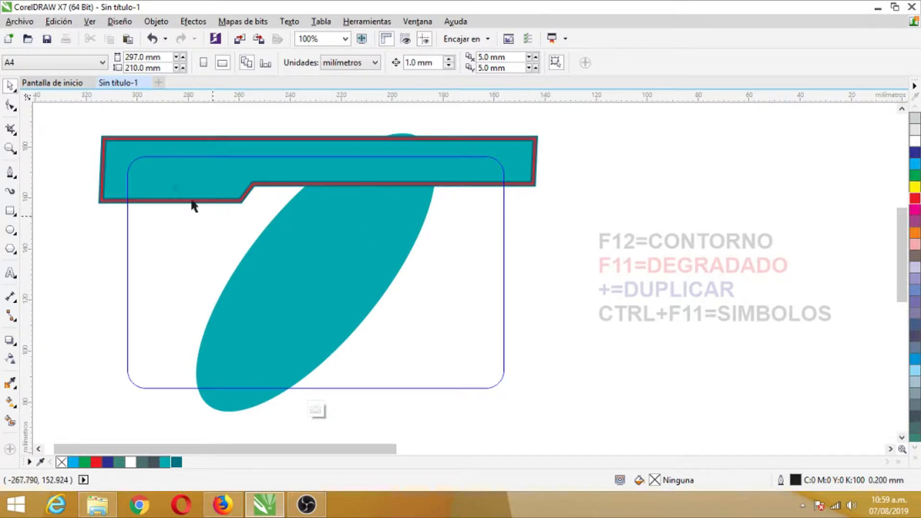
{"action": "left_click_drag", "start_coordinate": [75, 126], "coordinate": [586, 201]}
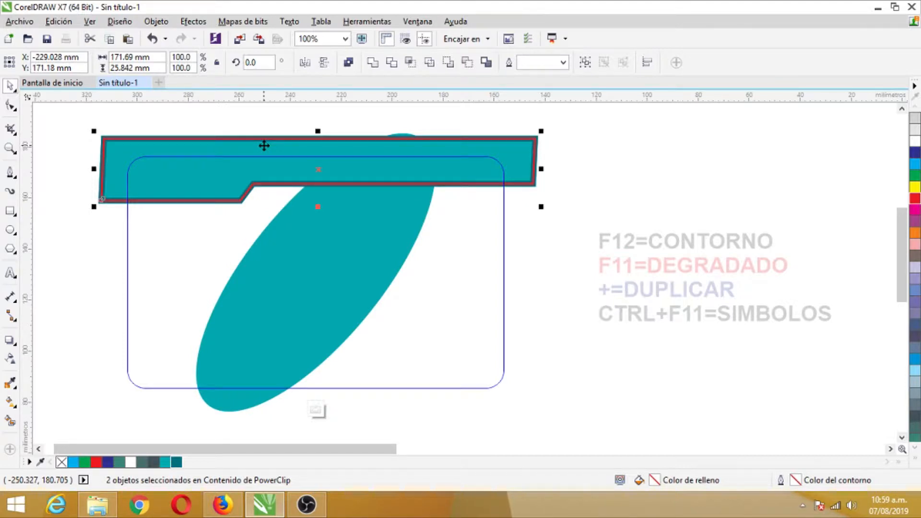
{"action": "key", "text": "plus"}
{"action": "key", "text": "Down"}
{"action": "key", "text": "Down"}
{"action": "key", "text": "Down"}
{"action": "key", "text": "Down"}
{"action": "key", "text": "Down"}
{"action": "key", "text": "Down"}
{"action": "key", "text": "Down"}
{"action": "key", "text": "Down"}
{"action": "key", "text": "Down"}
{"action": "key", "text": "Down"}
{"action": "key", "text": "Down"}
{"action": "key", "text": "Down"}
{"action": "key", "text": "Down"}
{"action": "key", "text": "Down"}
{"action": "key", "text": "Down"}
{"action": "key", "text": "Down"}
{"action": "key", "text": "Down"}
{"action": "key", "text": "Down"}
{"action": "key", "text": "Down"}
{"action": "key", "text": "Down"}
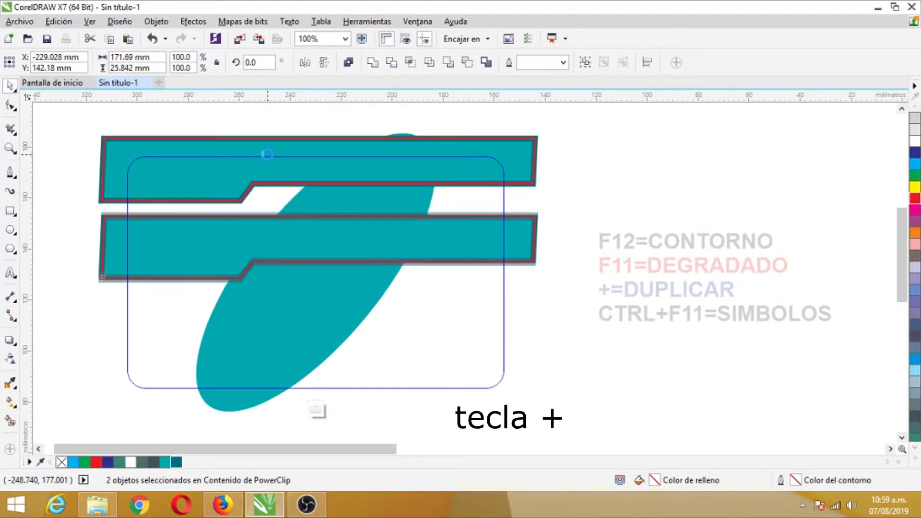
{"action": "key", "text": "Down"}
{"action": "key", "text": "Down"}
{"action": "key", "text": "Down"}
{"action": "key", "text": "Down"}
{"action": "key", "text": "Down"}
{"action": "key", "text": "Down"}
{"action": "key", "text": "Down"}
{"action": "key", "text": "Down"}
{"action": "key", "text": "Down"}
{"action": "key", "text": "Down"}
{"action": "key", "text": "Down"}
{"action": "key", "text": "Down"}
{"action": "key", "text": "Down"}
{"action": "key", "text": "Down"}
{"action": "key", "text": "Down"}
{"action": "key", "text": "Down"}
{"action": "key", "text": "Down"}
{"action": "key", "text": "Down"}
{"action": "key", "text": "Down"}
{"action": "key", "text": "Down"}
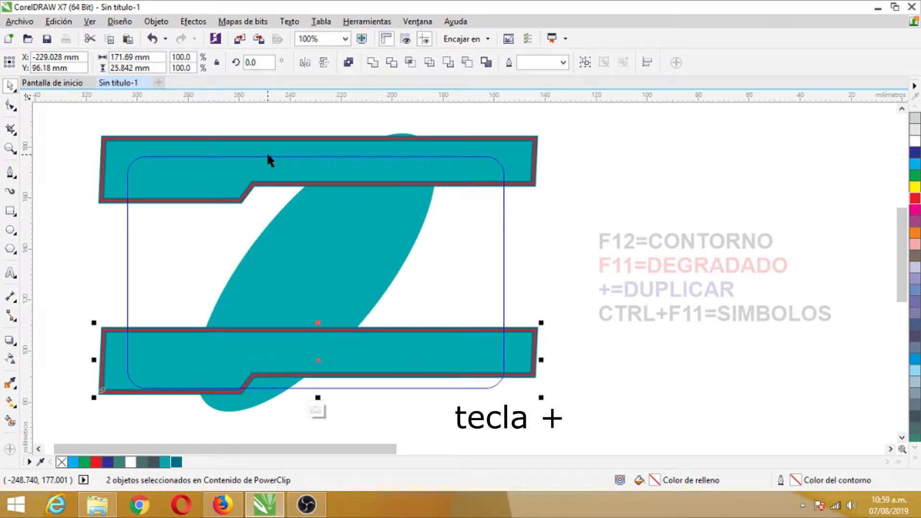
Mirror the lower band copy horizontally and vertically, and finish editing the PowerClip contents.
{"action": "left_click", "coordinate": [305, 62]}
{"action": "left_click", "coordinate": [323, 62]}
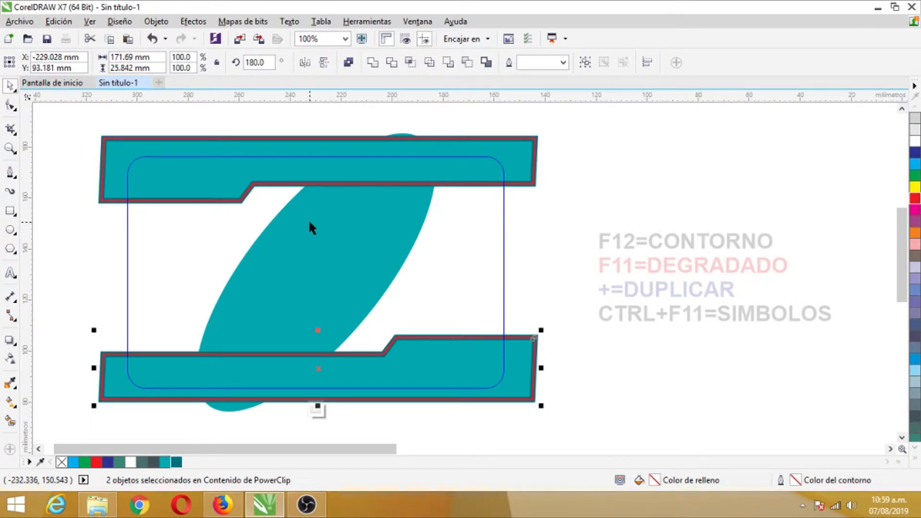
{"action": "right_click", "coordinate": [438, 343]}
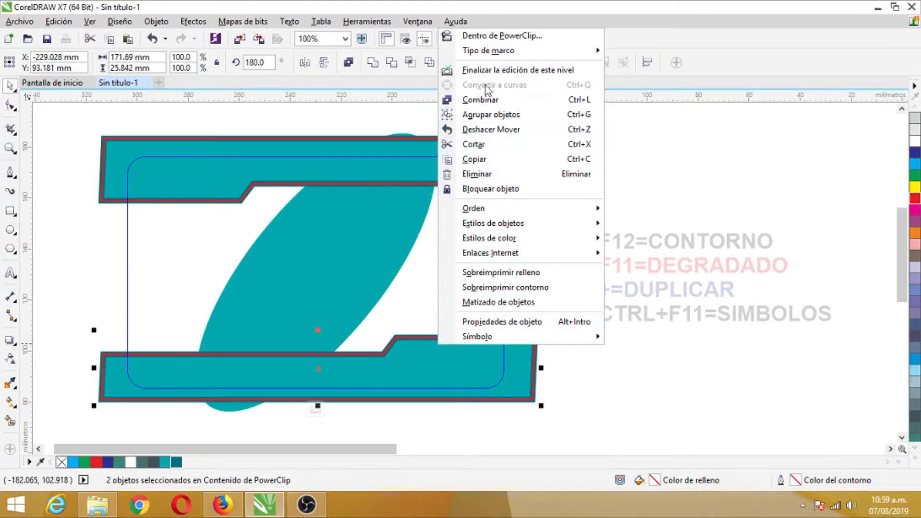
{"action": "left_click", "coordinate": [495, 71]}
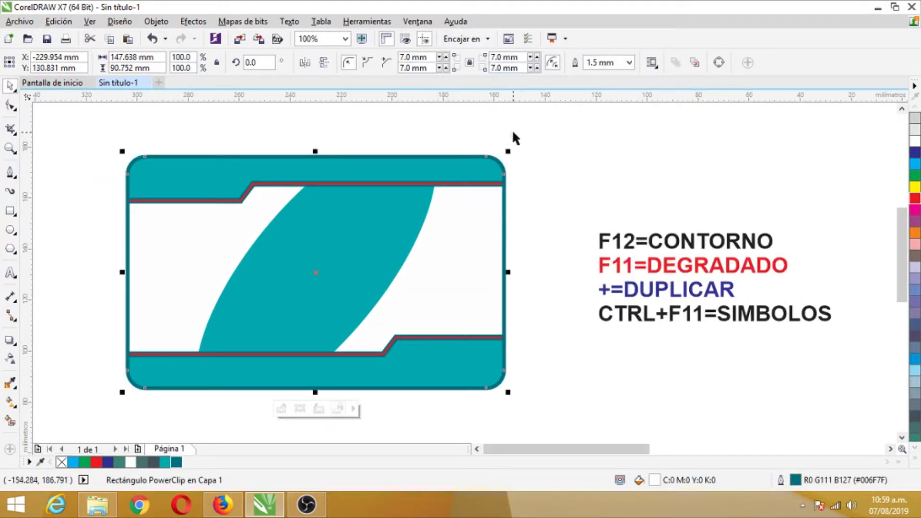
{"action": "left_click", "coordinate": [547, 146]}
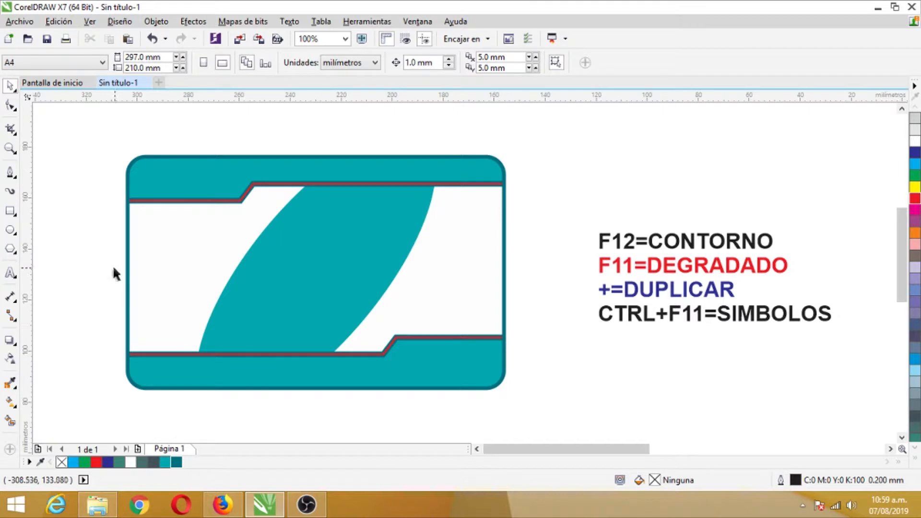
Add the artistic text "Laboratorio Clínico" in the card's white area just below the header band.
{"action": "left_click", "coordinate": [10, 272]}
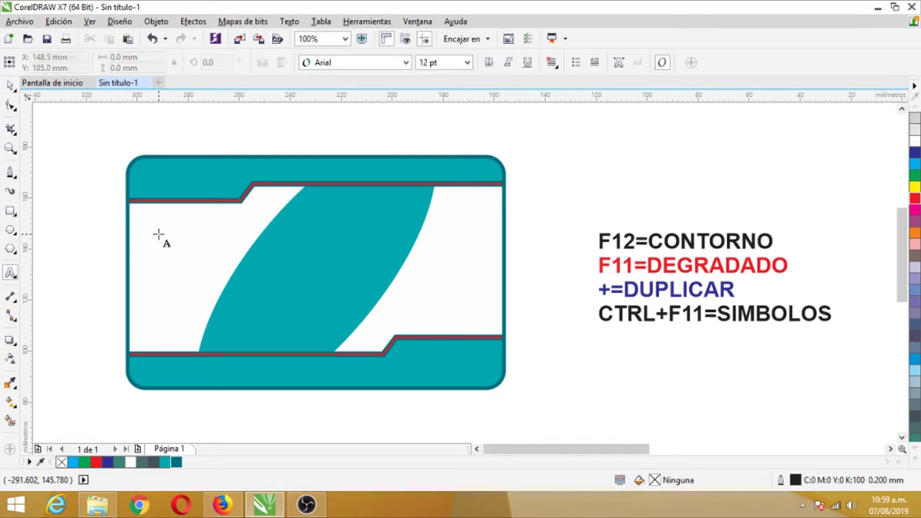
{"action": "left_click", "coordinate": [158, 236]}
{"action": "type", "text": "IA"}
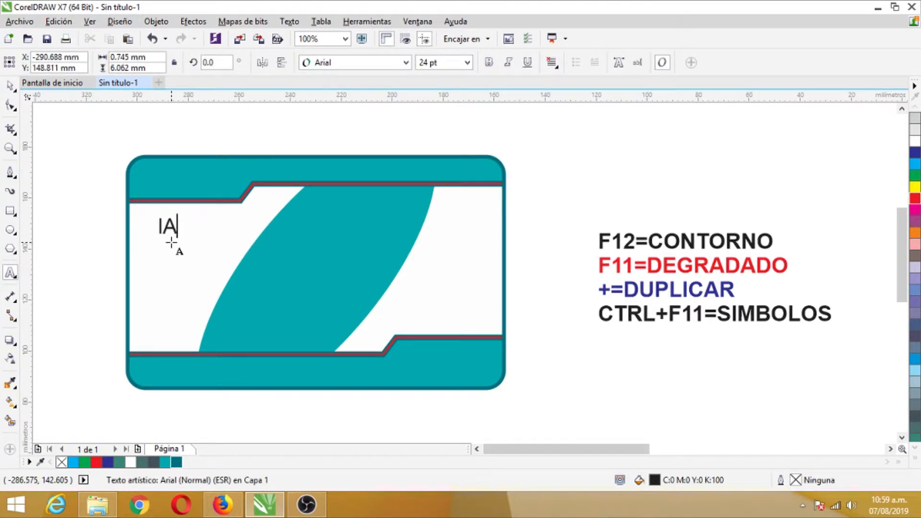
{"action": "key", "text": "BackSpace"}
{"action": "key", "text": "BackSpace"}
{"action": "type", "text": "Labotratorio Clínico"}
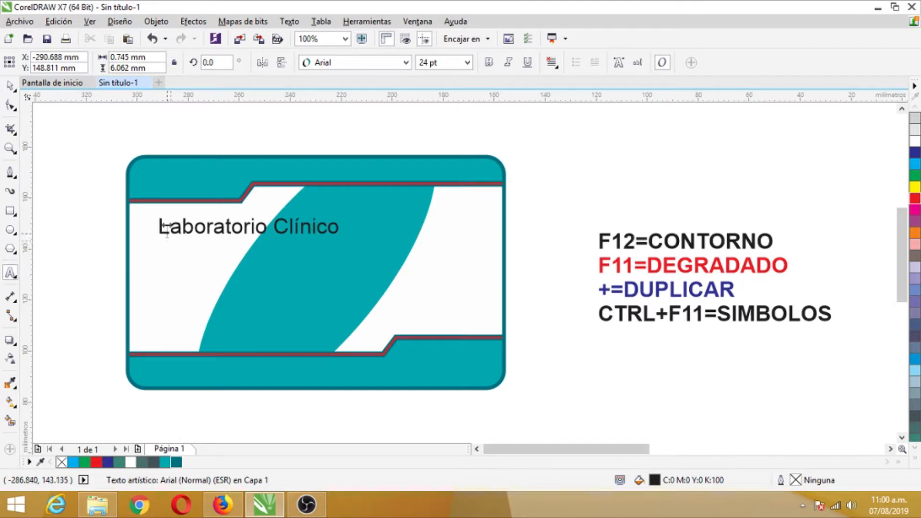
{"action": "key", "text": "ctrl+space"}
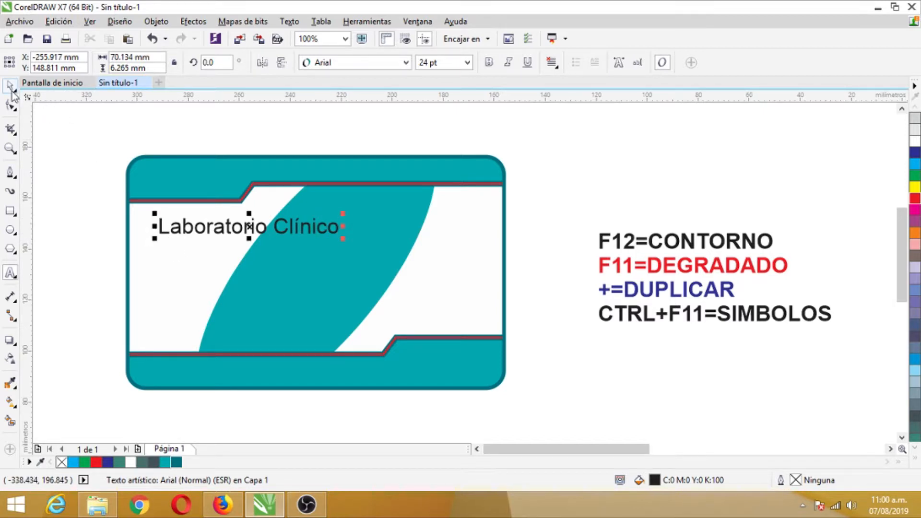
Move the "Laboratorio Clínico" text toward the card's centre and set its font to Matura MT Script Capitals.
{"action": "left_click_drag", "start_coordinate": [226, 225], "coordinate": [298, 220]}
{"action": "left_click", "coordinate": [405, 63]}
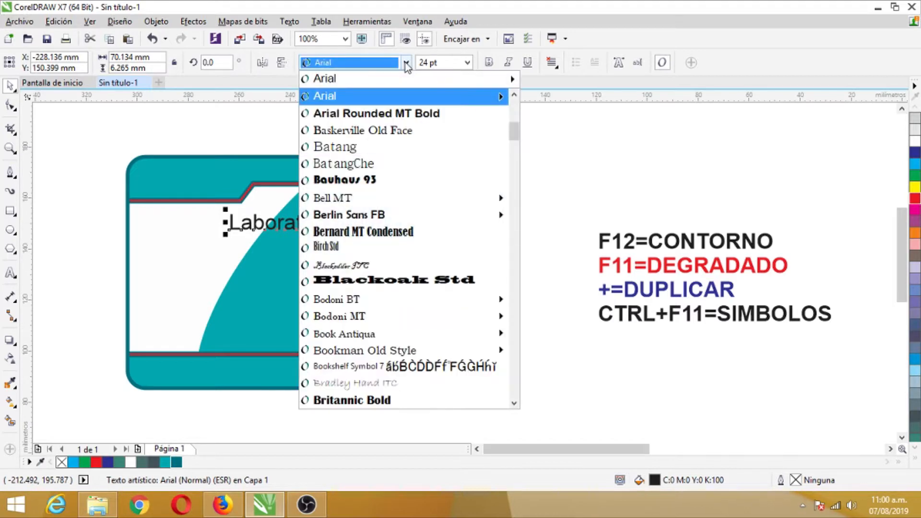
{"action": "left_click_drag", "start_coordinate": [515, 197], "coordinate": [519, 281]}
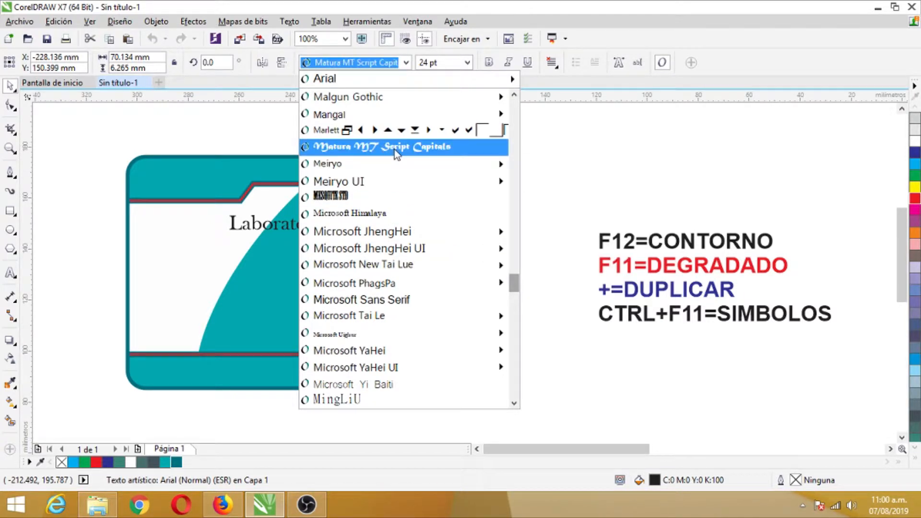
{"action": "left_click", "coordinate": [379, 154]}
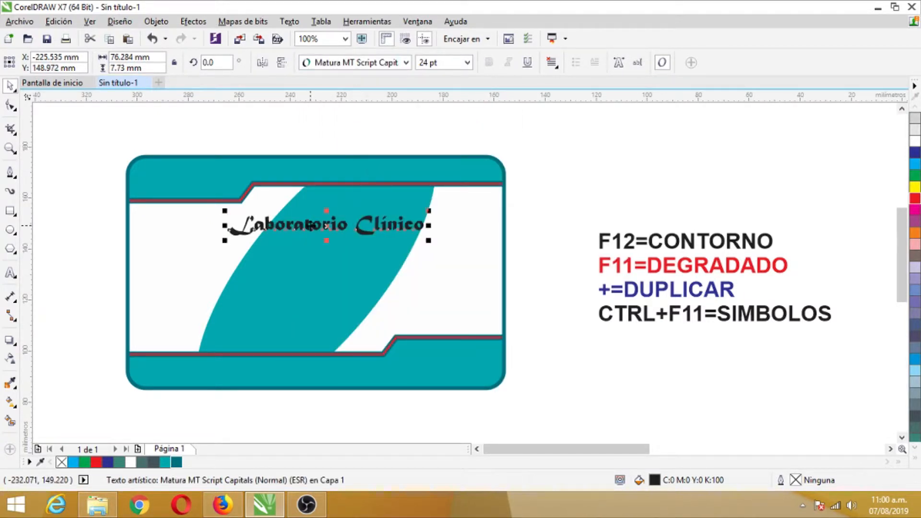
Set the "Laboratorio Clínico" text size to 28 pt and centre it by eye between the card's side edges.
{"action": "left_click_drag", "start_coordinate": [308, 227], "coordinate": [269, 229]}
{"action": "left_click", "coordinate": [446, 64]}
{"action": "type", "text": "2"}
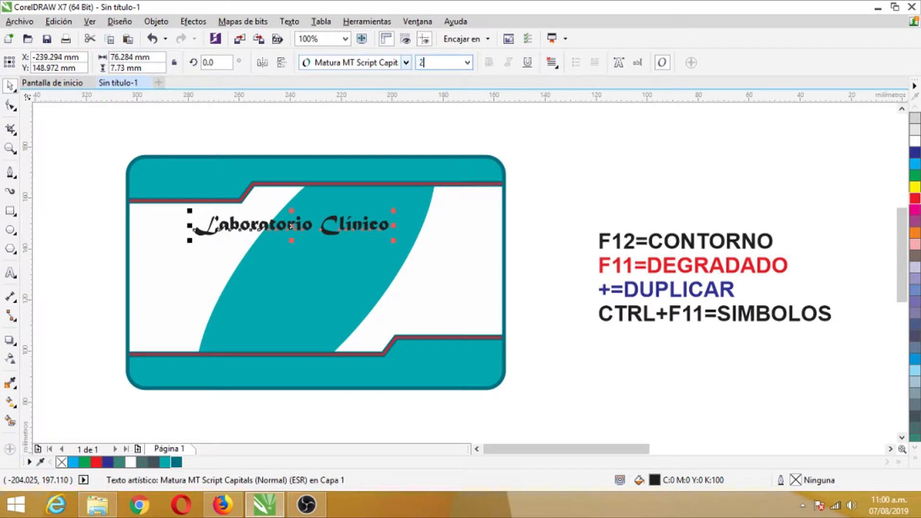
{"action": "type", "text": "8"}
{"action": "key", "text": "Return"}
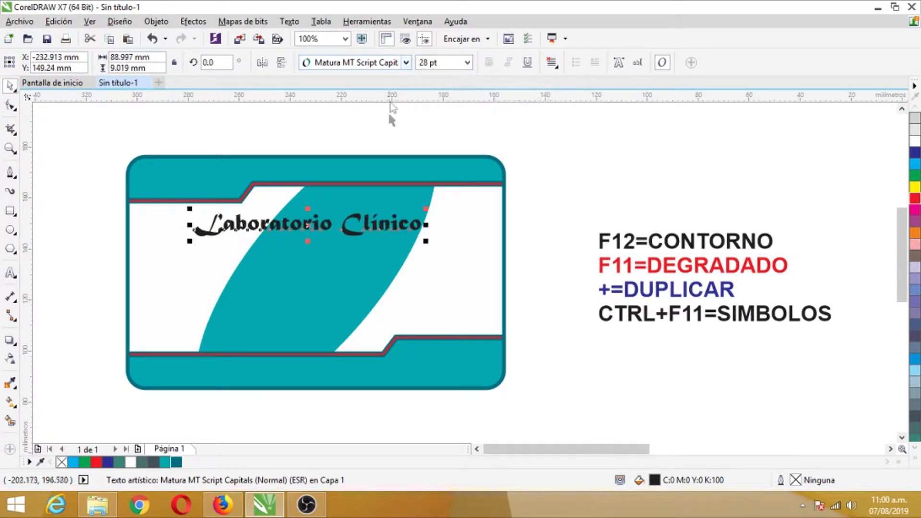
{"action": "left_click_drag", "start_coordinate": [290, 226], "coordinate": [282, 225]}
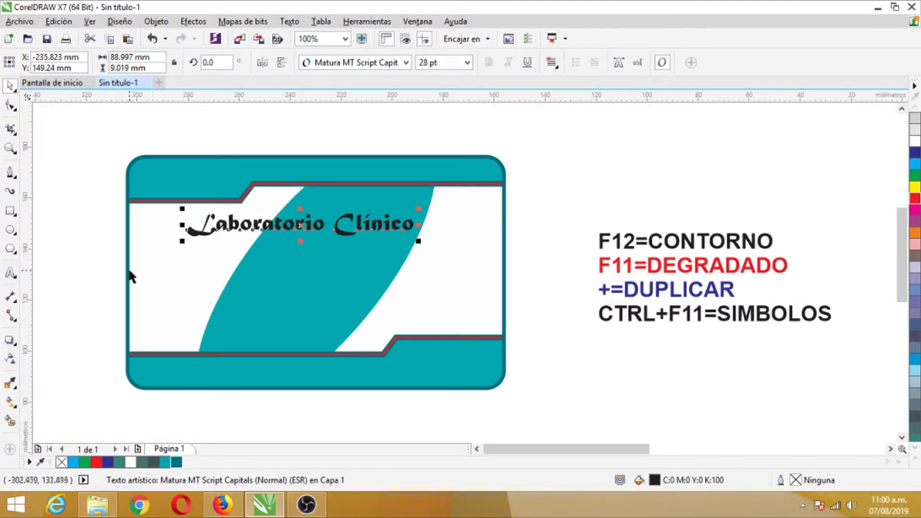
Apply a single-arc envelope to the "Laboratorio Clínico" text, bowing its upper edge slightly upward, and deselect it.
{"action": "left_click", "coordinate": [13, 344]}
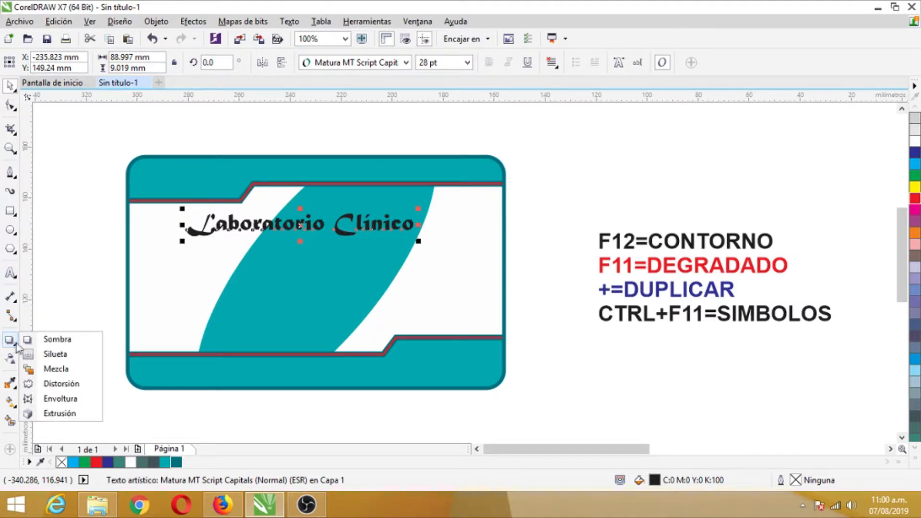
{"action": "left_click", "coordinate": [67, 399]}
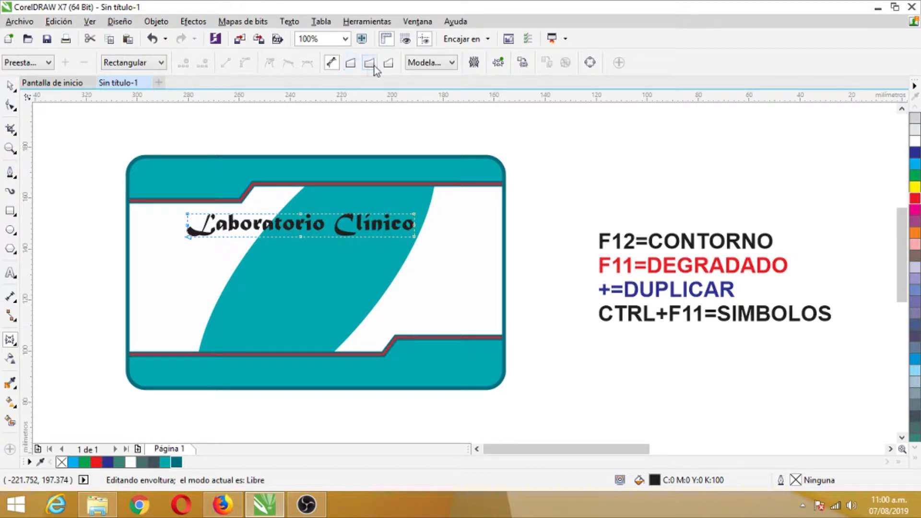
{"action": "left_click", "coordinate": [374, 64]}
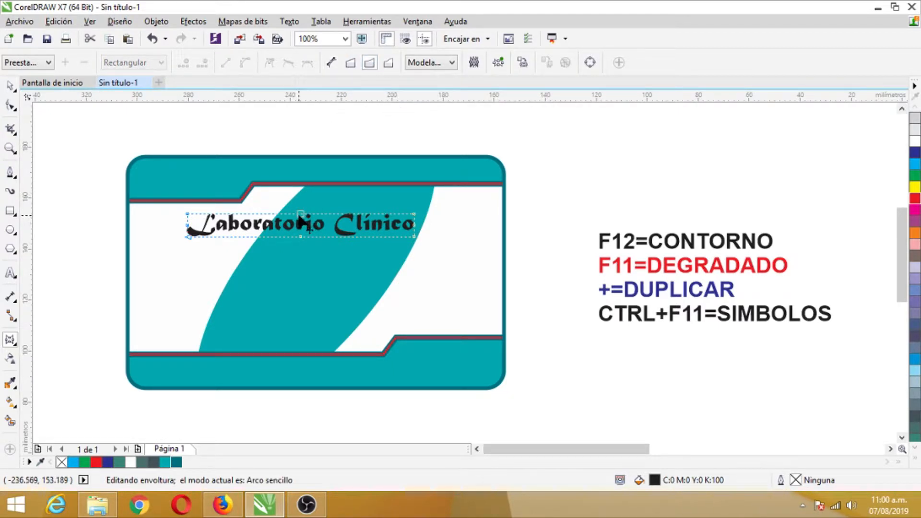
{"action": "left_click_drag", "start_coordinate": [301, 217], "coordinate": [300, 211]}
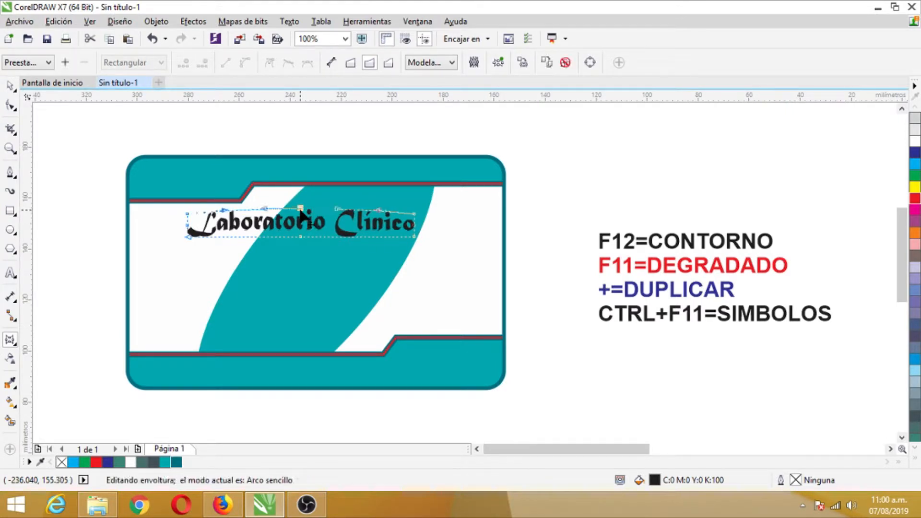
{"action": "left_click", "coordinate": [9, 85]}
{"action": "left_click", "coordinate": [78, 185]}
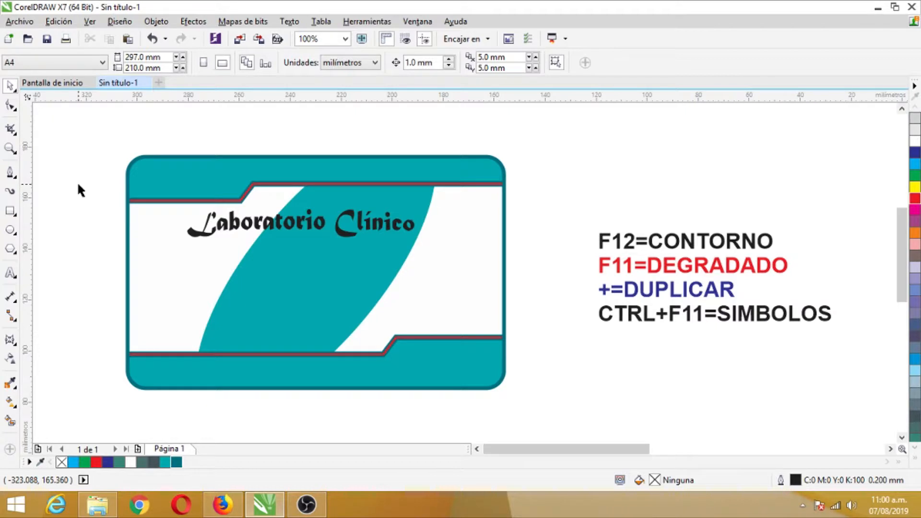
Insert the solid drop symbol from the Wingdings font onto the page, just below the "CTRL+F11=SIMBOLOS" note.
{"action": "key", "text": "ctrl+F11"}
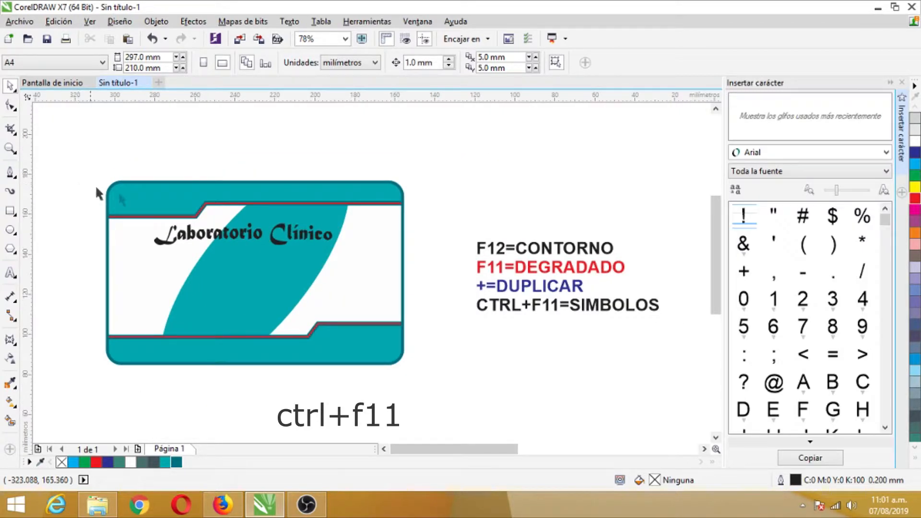
{"action": "left_click", "coordinate": [769, 152]}
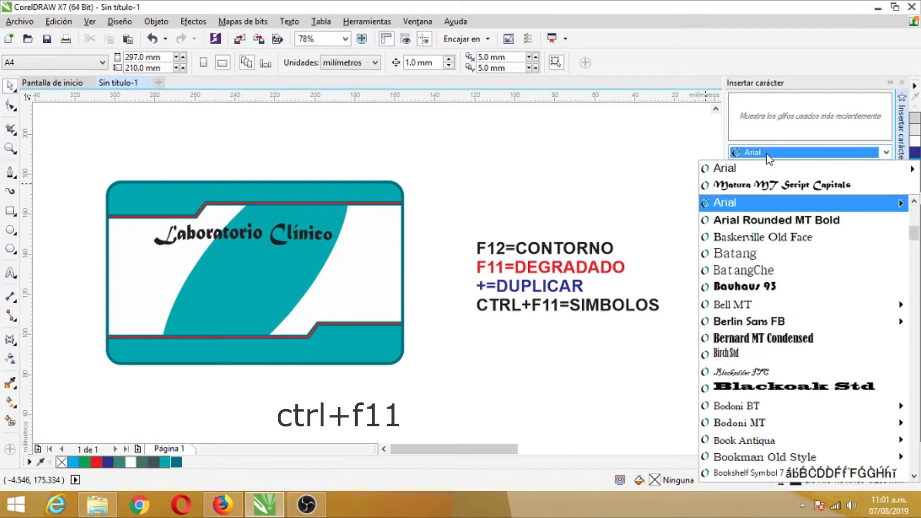
{"action": "type", "text": "W"}
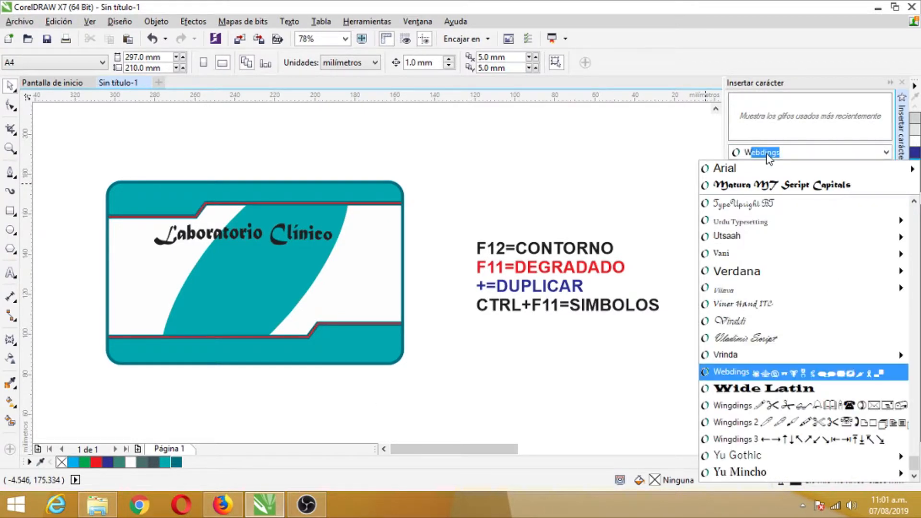
{"action": "type", "text": "ing"}
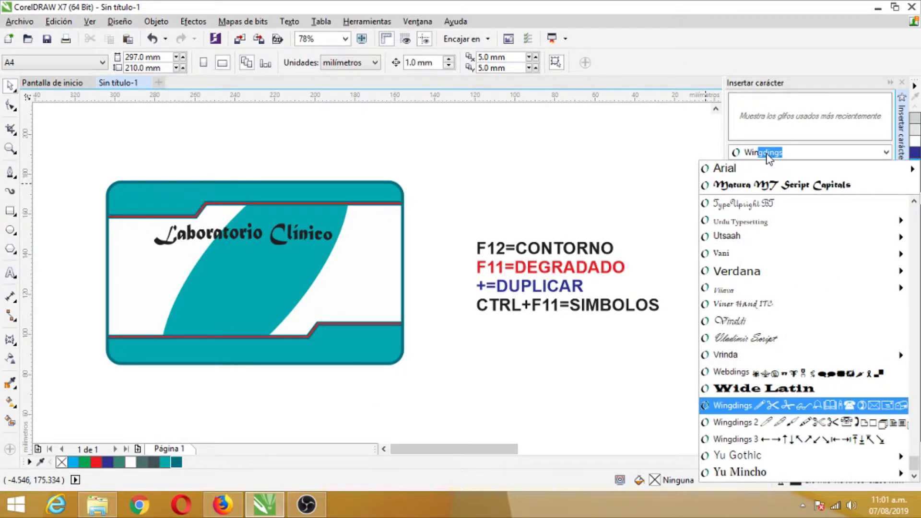
{"action": "key", "text": "Return"}
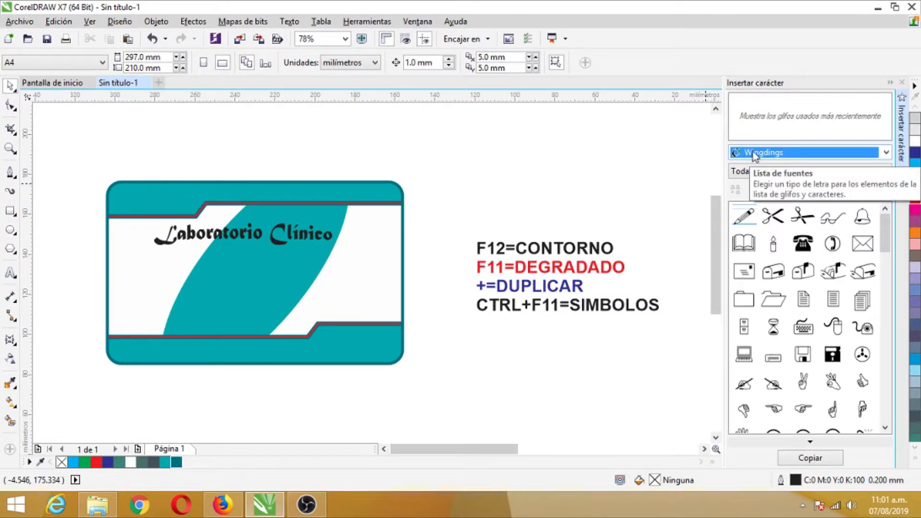
{"action": "left_click_drag", "start_coordinate": [885, 233], "coordinate": [886, 271]}
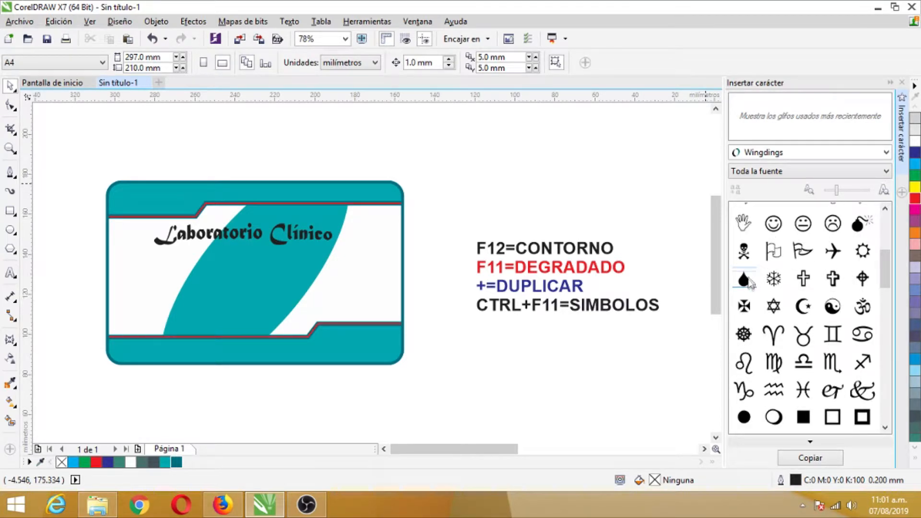
{"action": "left_click_drag", "start_coordinate": [751, 280], "coordinate": [479, 345]}
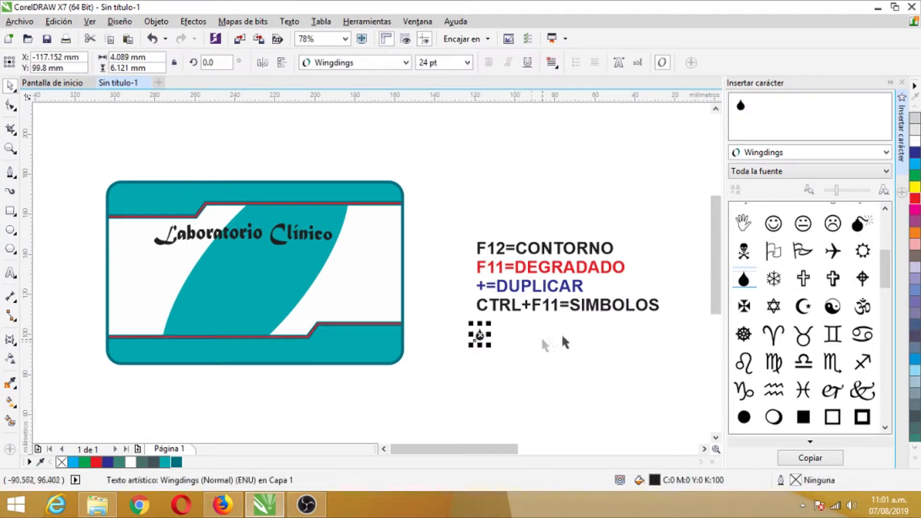
Close the character inserter, fill the drop symbol with red and move it toward the card.
{"action": "left_click", "coordinate": [902, 83]}
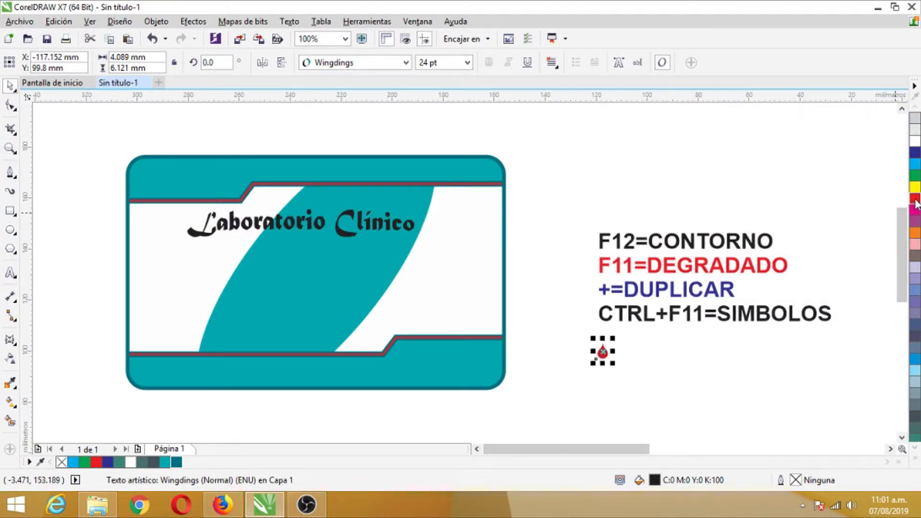
{"action": "left_click", "coordinate": [606, 367]}
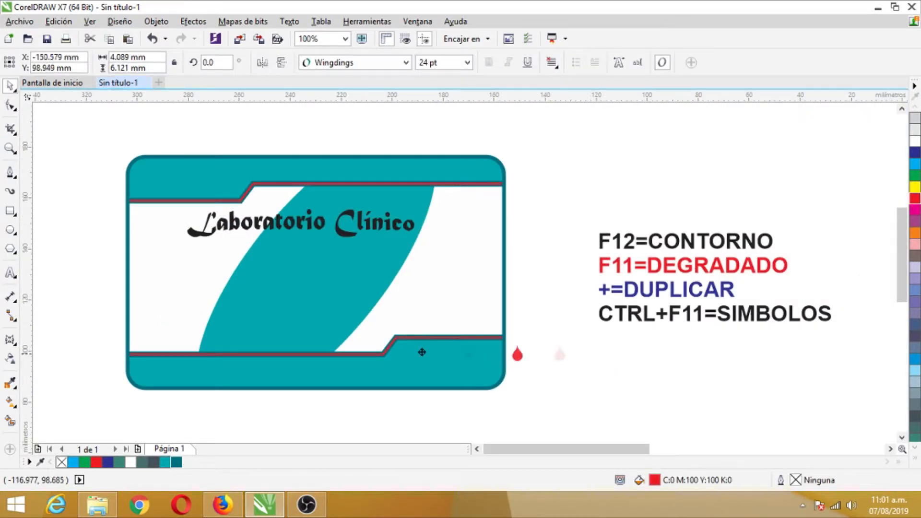